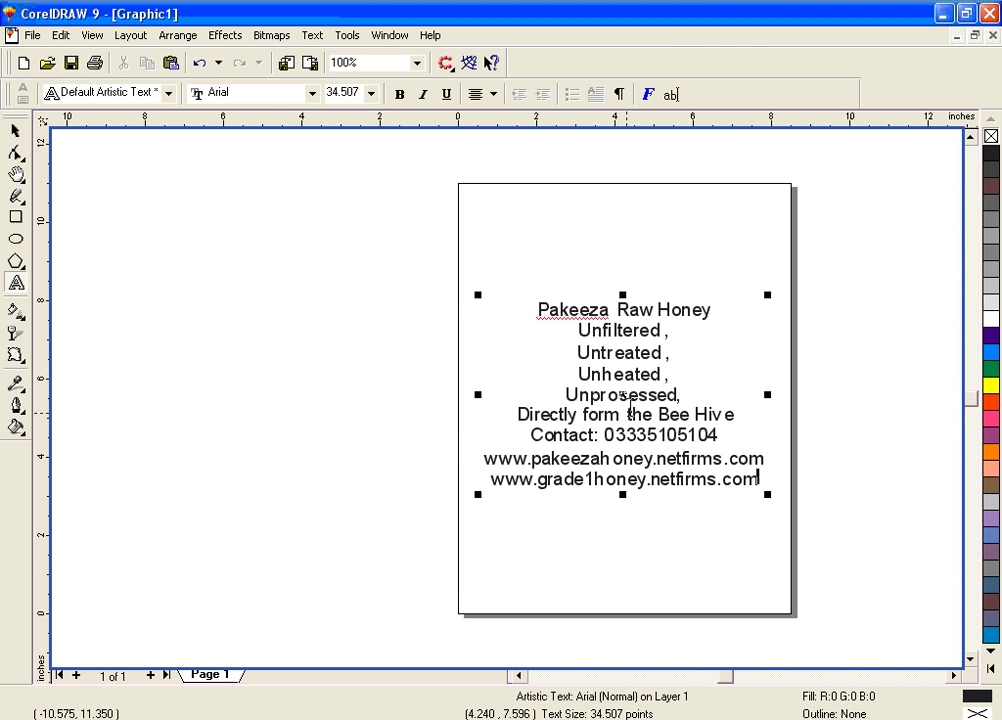
# - Move the honey text block off the page into the empty area beside it and copy its lines from "Unfiltered ," through "Unprocessed,"
pyautogui.moveTo(622, 393); pyautogui.dragTo(220, 332)
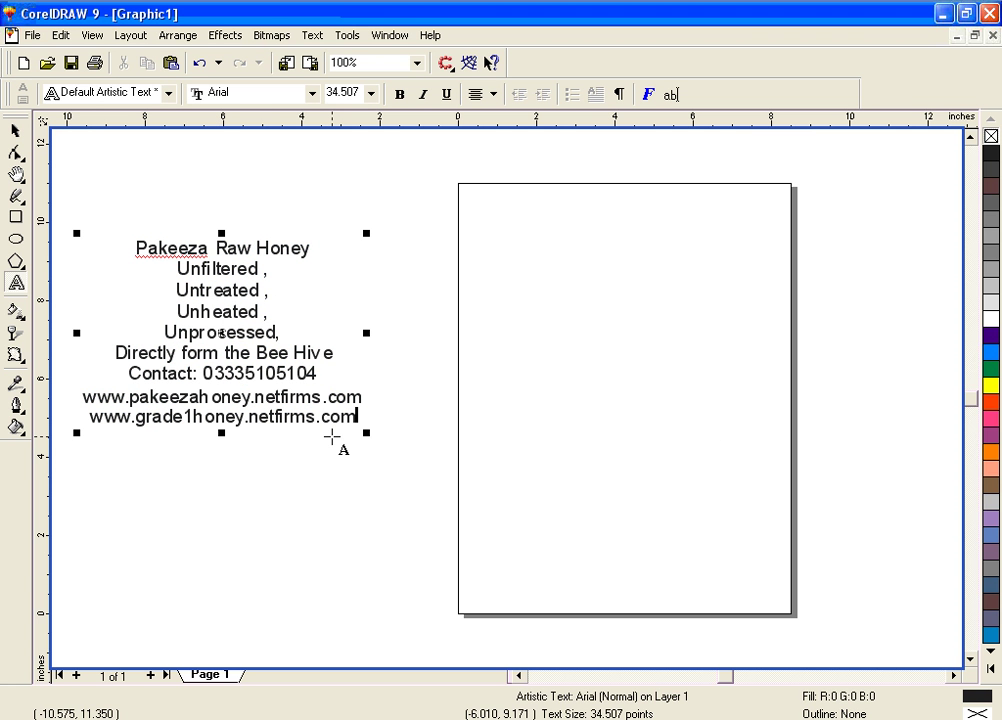
pyautogui.moveTo(281, 332); pyautogui.dragTo(165, 275)
pyautogui.hotkey('ctrl', 'c')
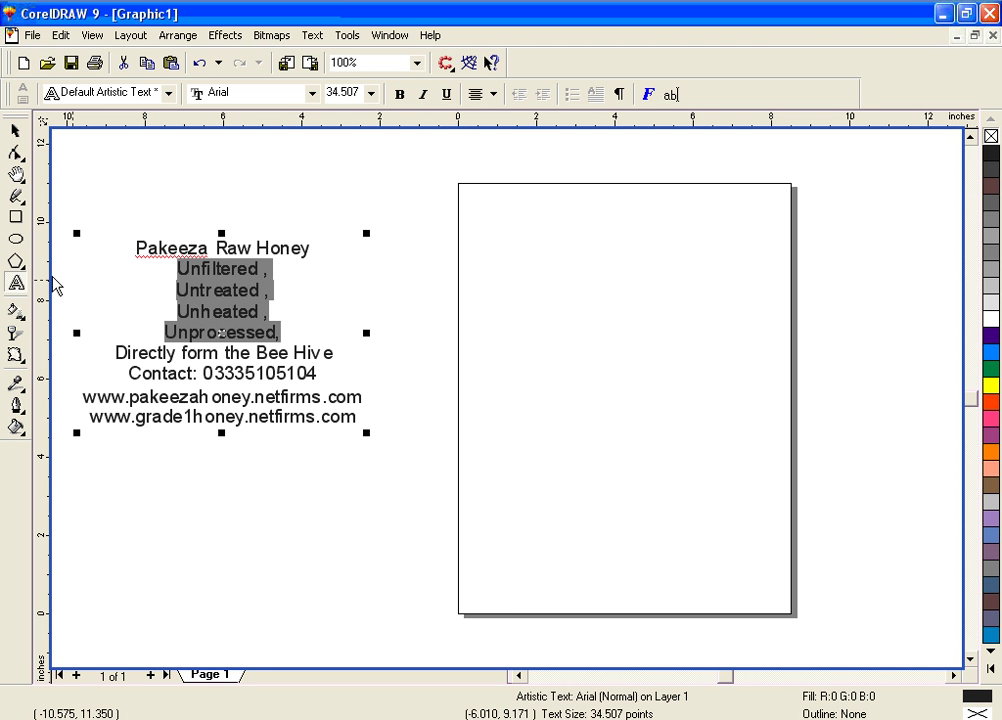
pyautogui.click(16, 217)
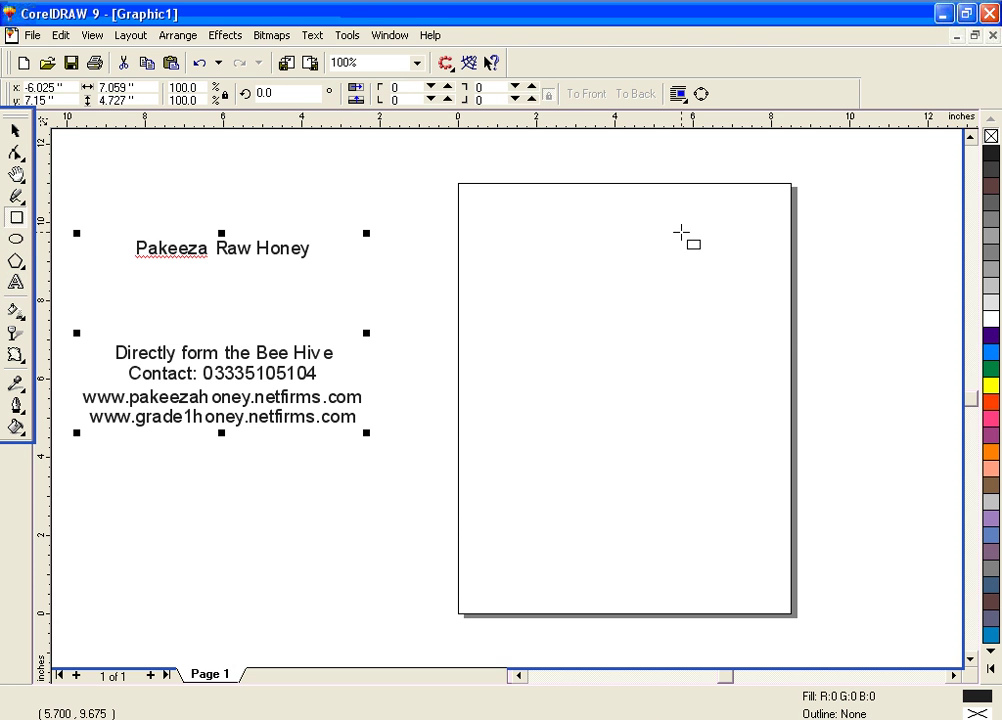
pyautogui.moveTo(681, 232); pyautogui.dragTo(757, 313)
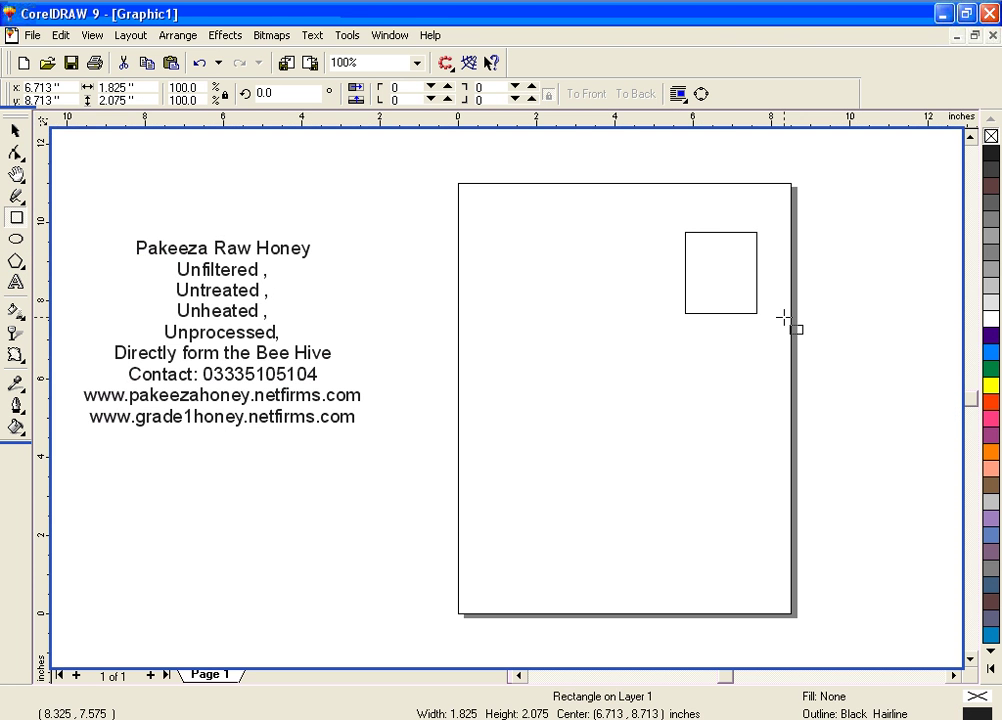
pyautogui.hotkey('ctrl', 'z')
# - Draw a circle about 2.45 inches wide in the page's upper half and a wavy freehand curve about 13.65 inches wide across its lower part
pyautogui.click(17, 239)
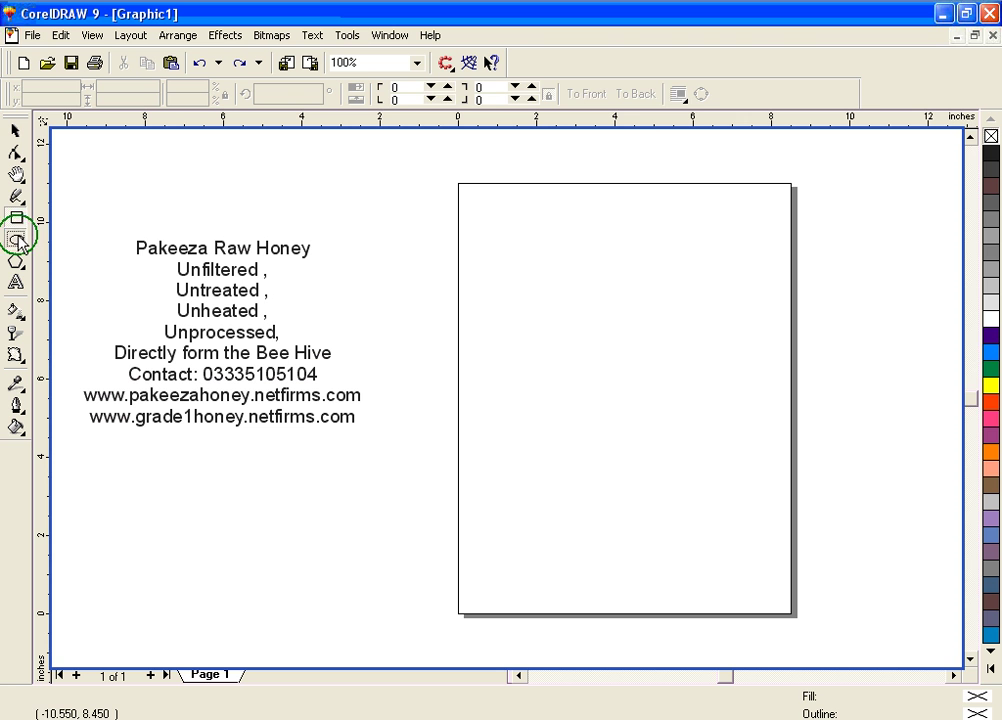
pyautogui.moveTo(684, 264); pyautogui.dragTo(781, 352)
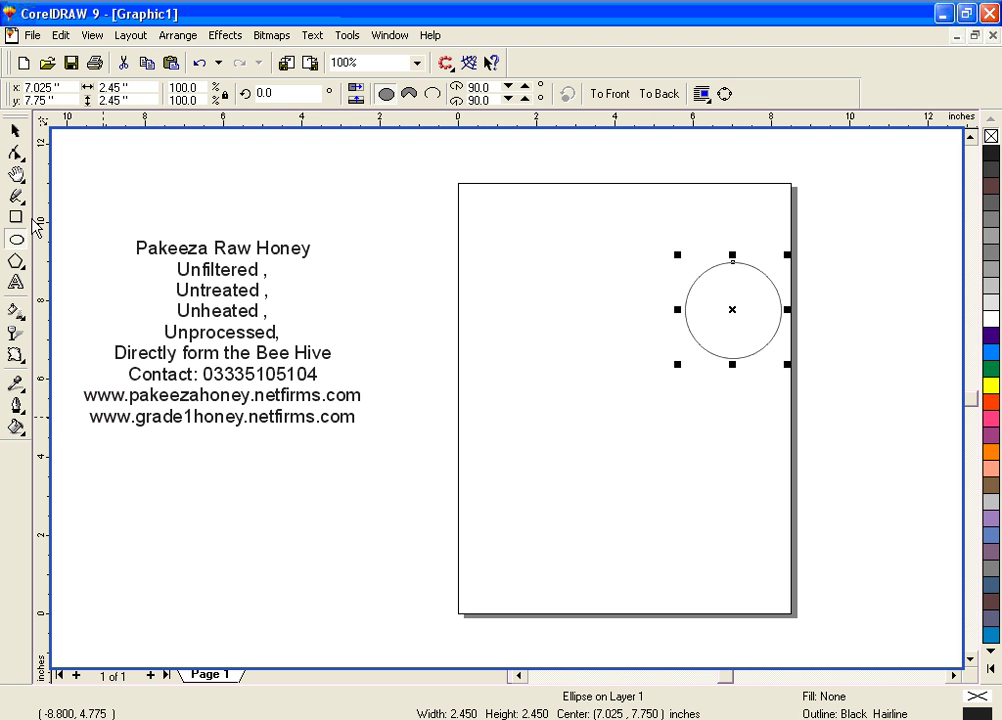
pyautogui.click(16, 196)
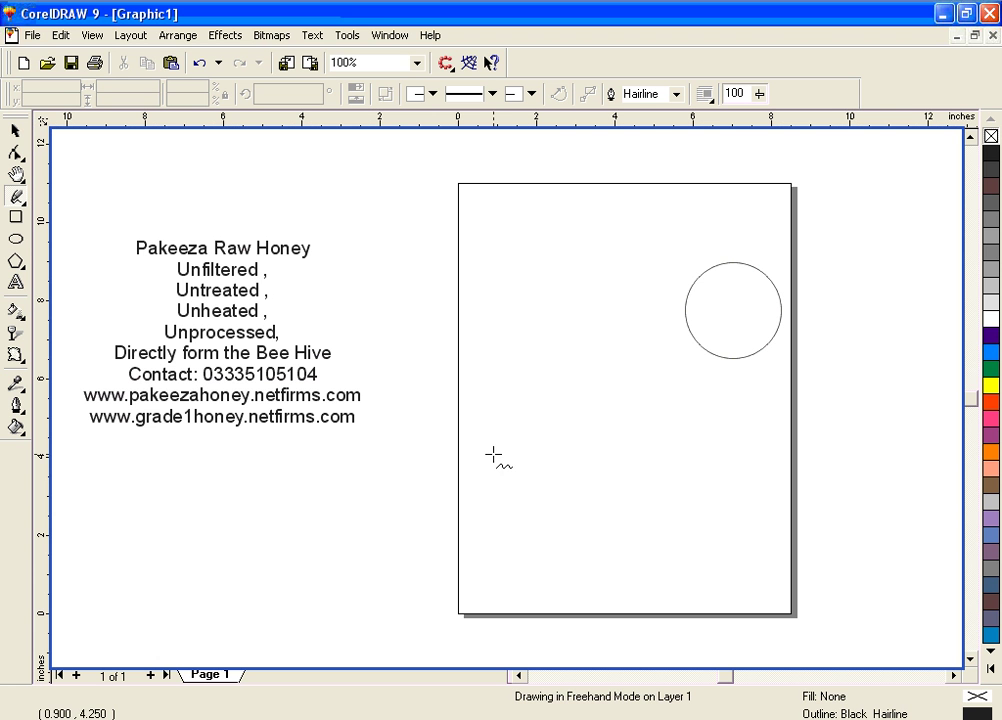
pyautogui.moveTo(376, 528)
pyautogui.mouseDown()
pyautogui.moveTo(419, 520)
pyautogui.moveTo(528, 546)
pyautogui.moveTo(592, 509)
pyautogui.moveTo(650, 538)
pyautogui.moveTo(736, 516)
pyautogui.moveTo(815, 535)
pyautogui.moveTo(857, 522)
pyautogui.moveTo(910, 535)
pyautogui.mouseUp()
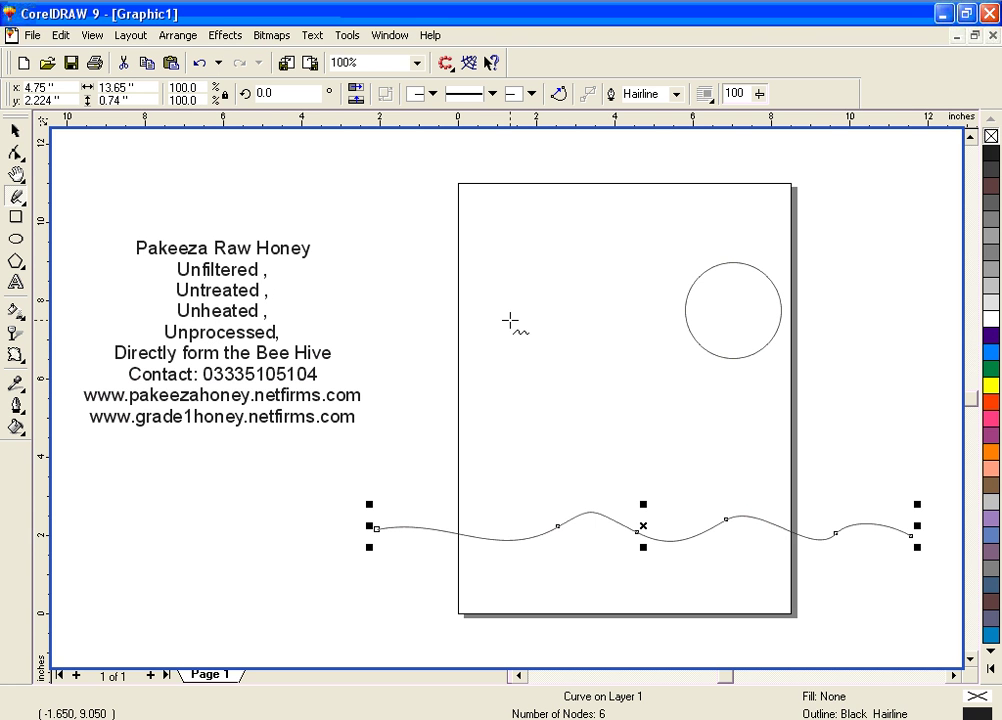
# - Place the text "Unfiltered , Untreated , Unheated ,Unprocessed," on the wavy curve, starting near the curve's beginning
pyautogui.click(16, 283)
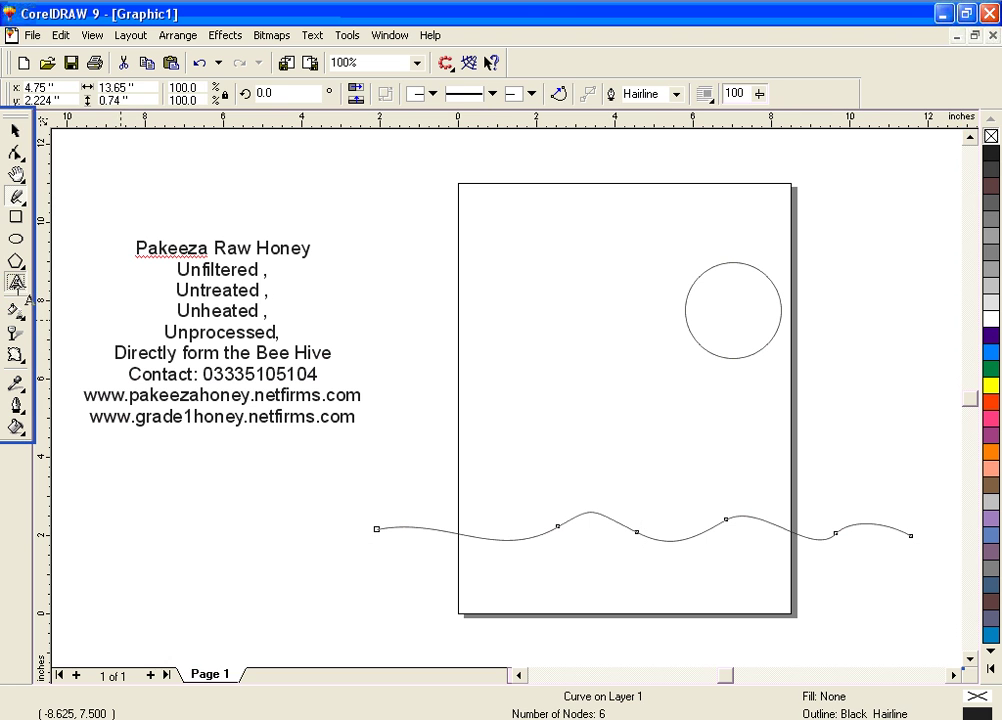
pyautogui.click(384, 528)
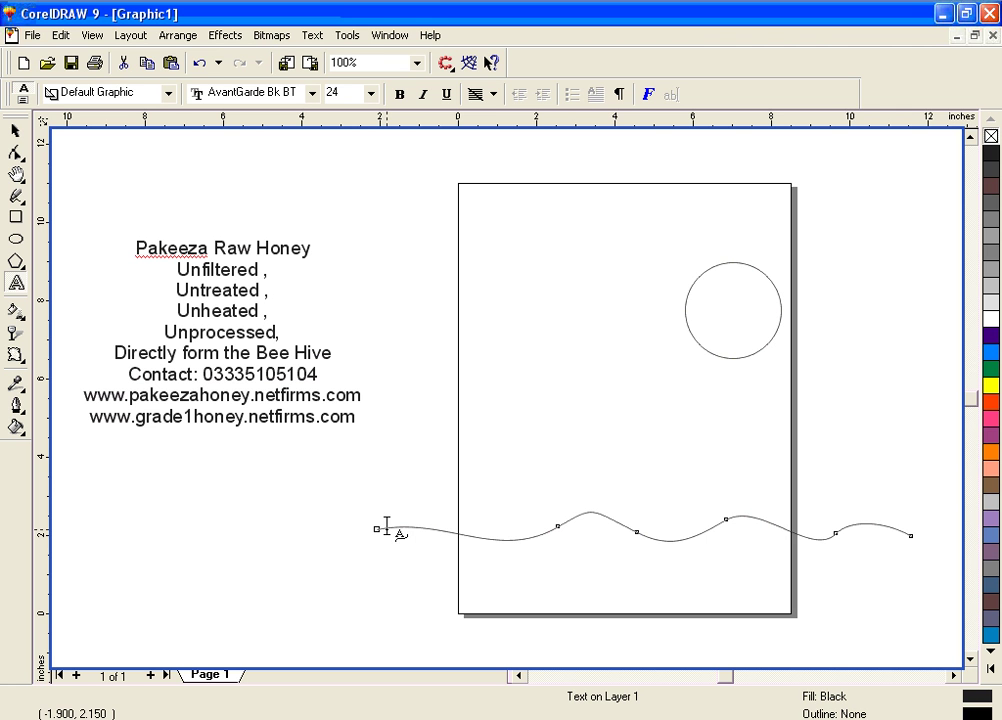
pyautogui.click(387, 528)
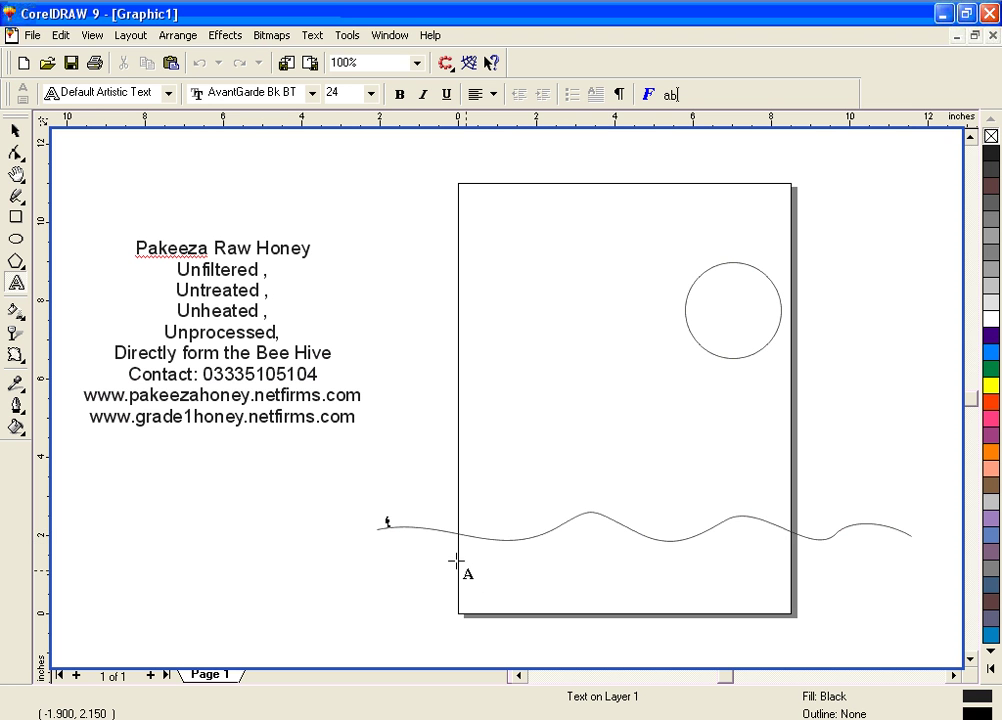
pyautogui.write('Unfiltered , Untreated , Unheated ,Unprocessed,')
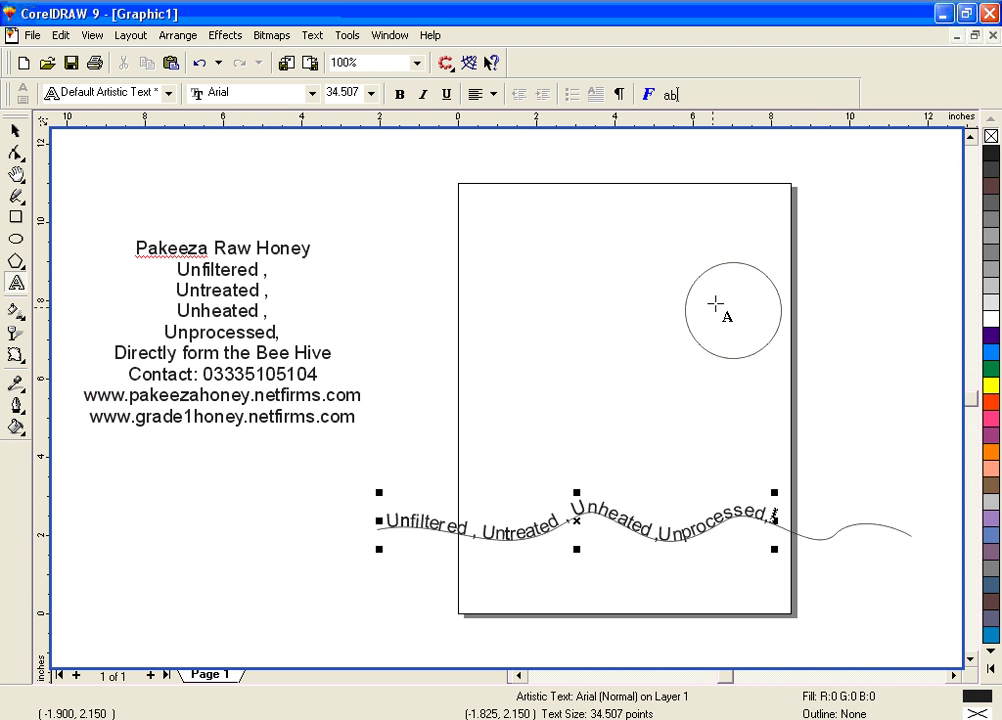
# - Move the circle to the middle of the page's width and enlarge it to about 4.9 inches across
pyautogui.click(15, 130)
pyautogui.click(15, 283)
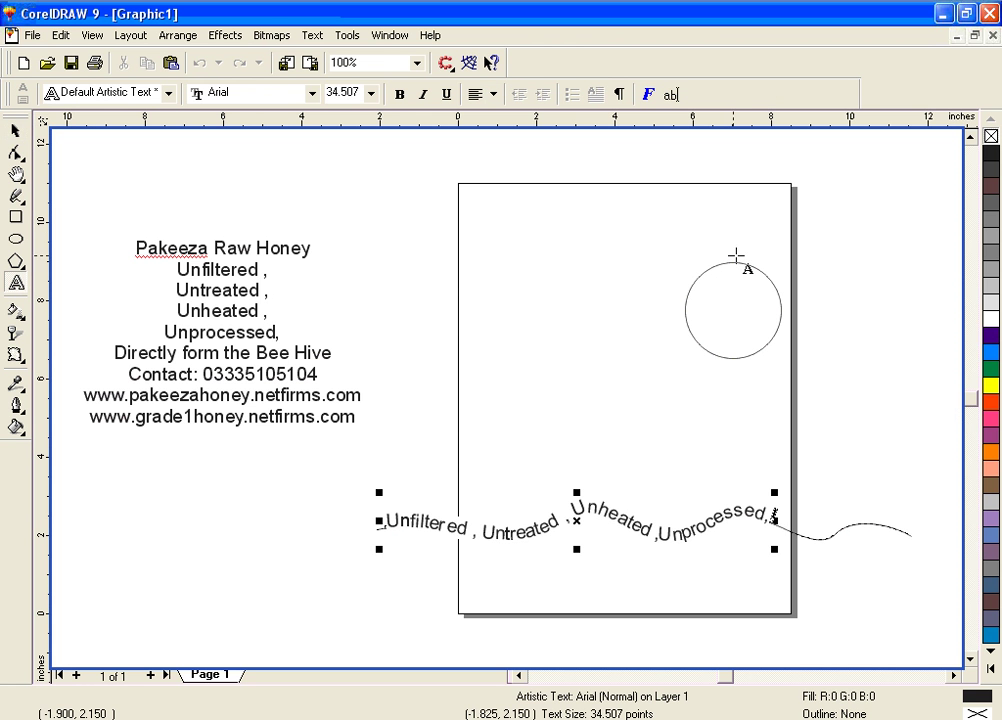
pyautogui.click(15, 130)
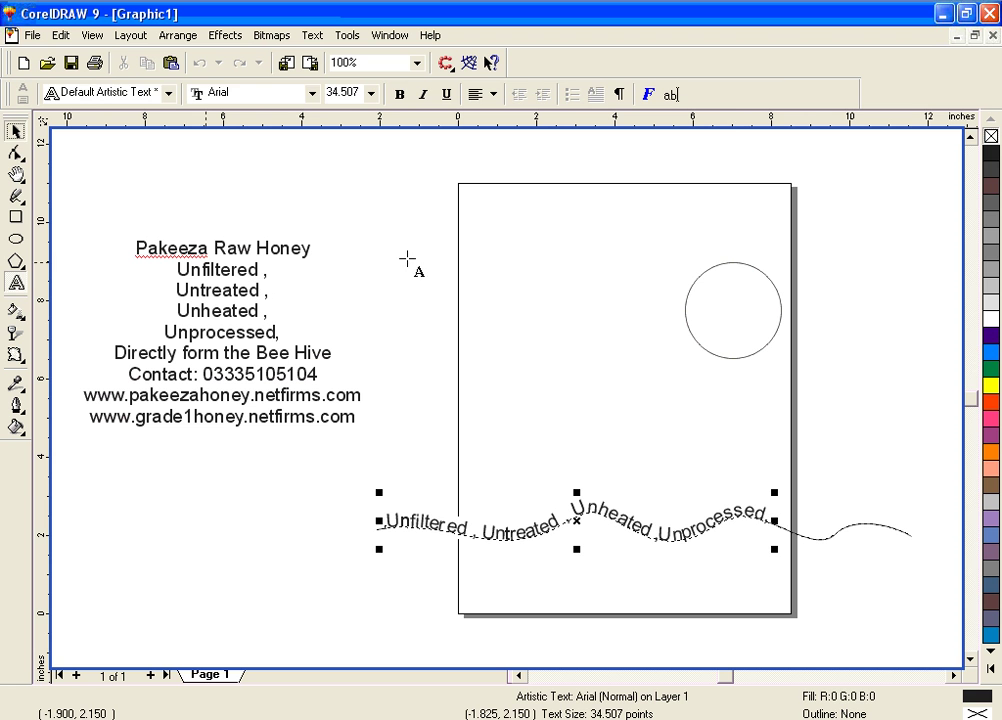
pyautogui.click(707, 352)
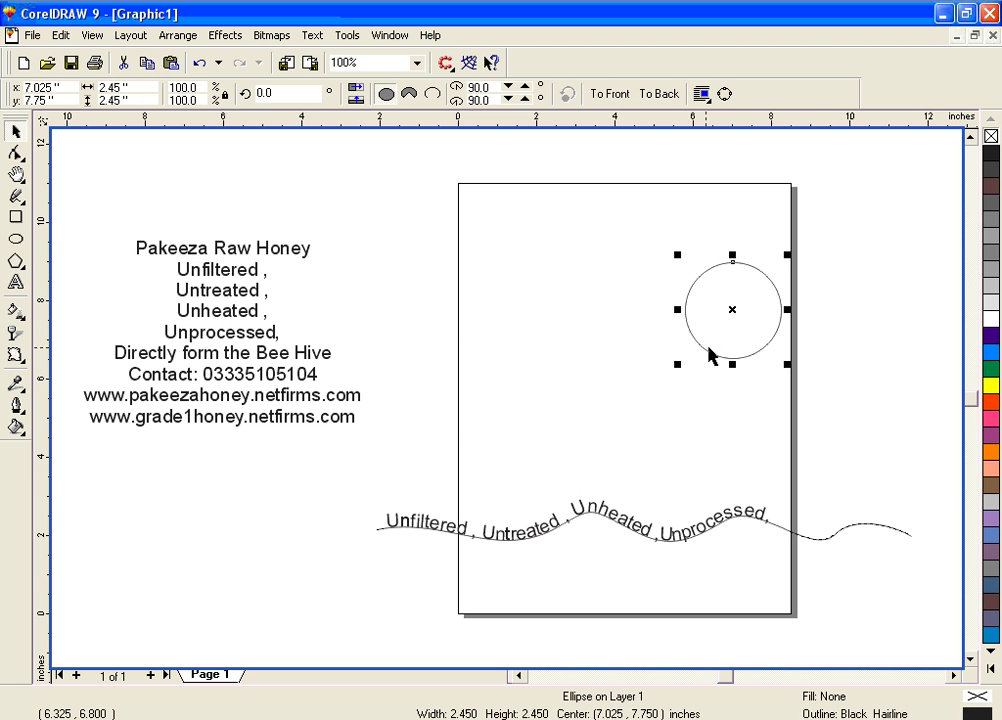
pyautogui.moveTo(731, 313); pyautogui.dragTo(633, 329)
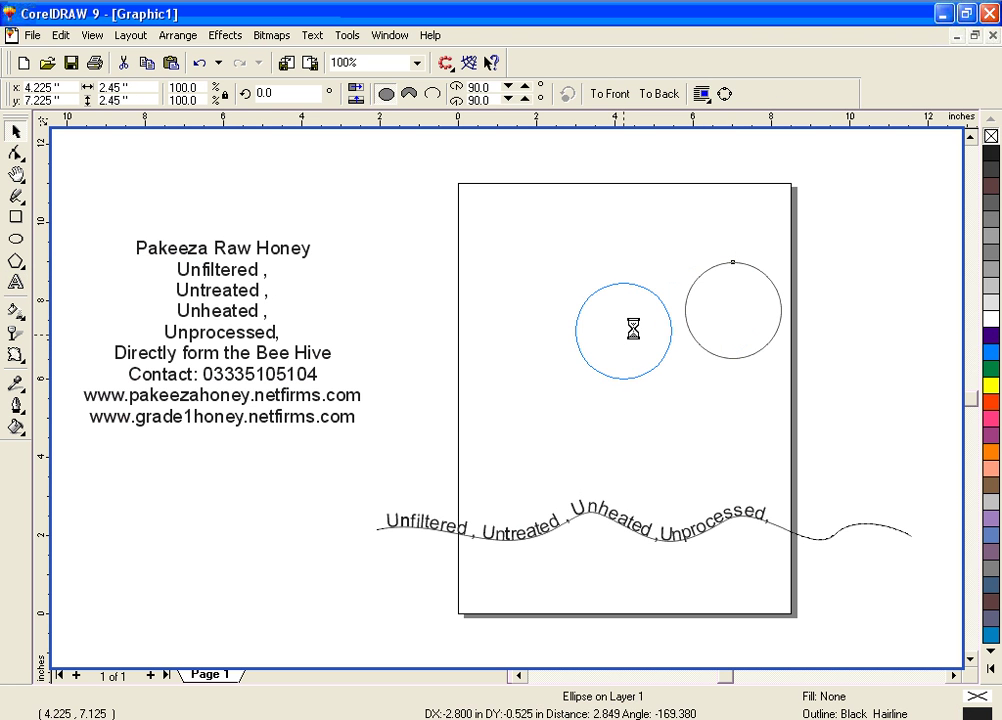
pyautogui.moveTo(679, 276); pyautogui.dragTo(750, 231)
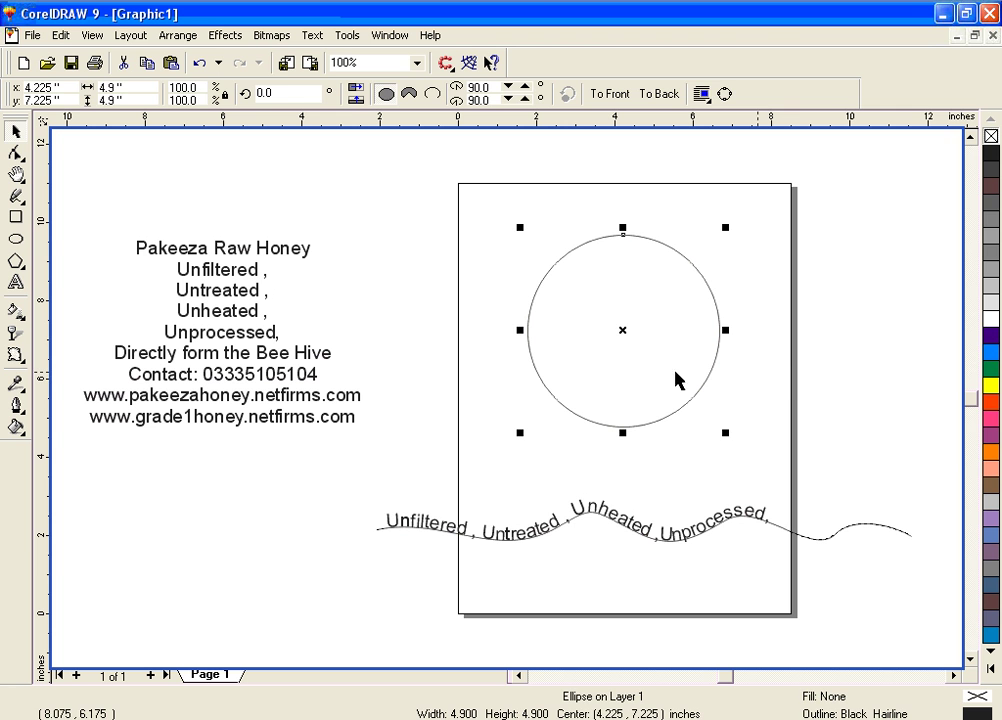
# - Paste the copied text onto the circle's outline as "Unfiltered , Untreated , Unheated ,Unprocessed," running around its upper arc, and deselect it
pyautogui.click(16, 282)
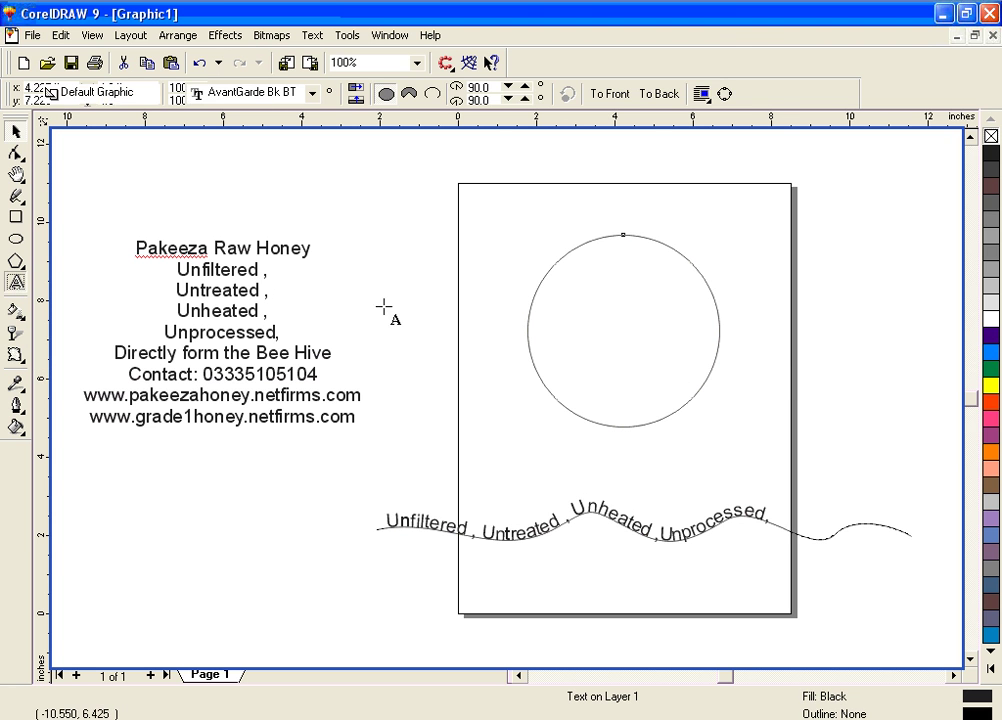
pyautogui.click(616, 232)
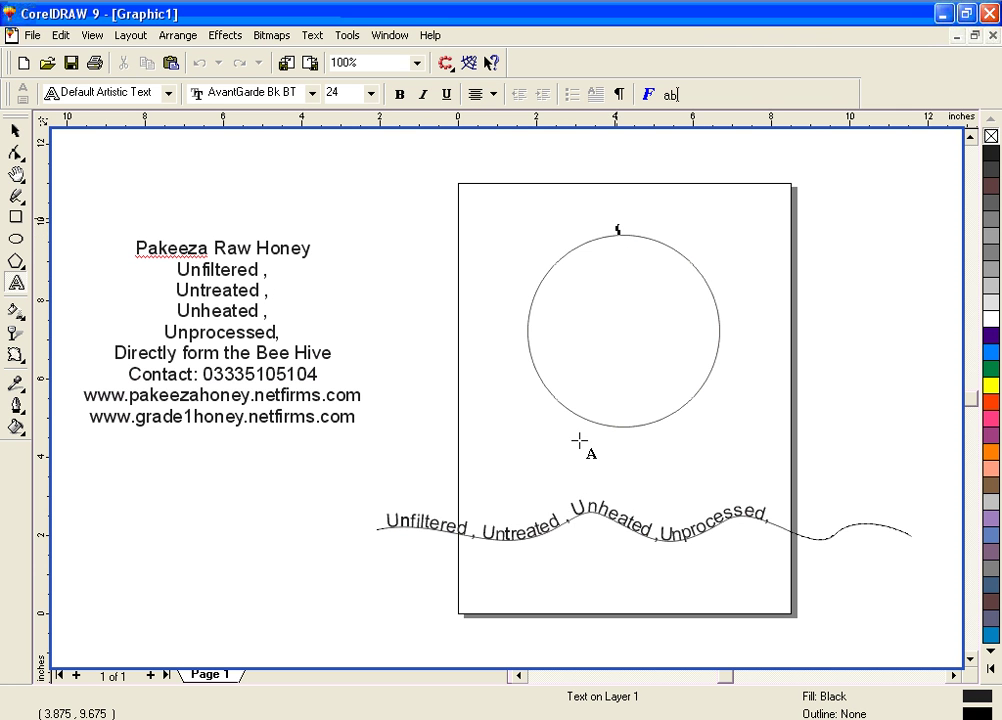
pyautogui.hotkey('ctrl', 'v')
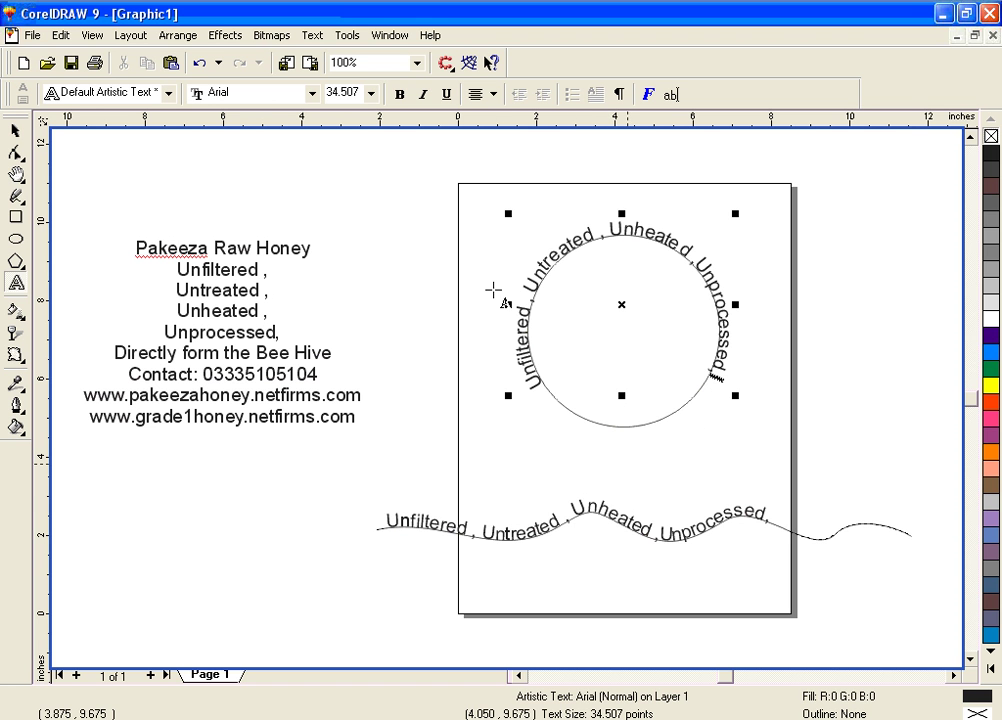
pyautogui.click(14, 133)
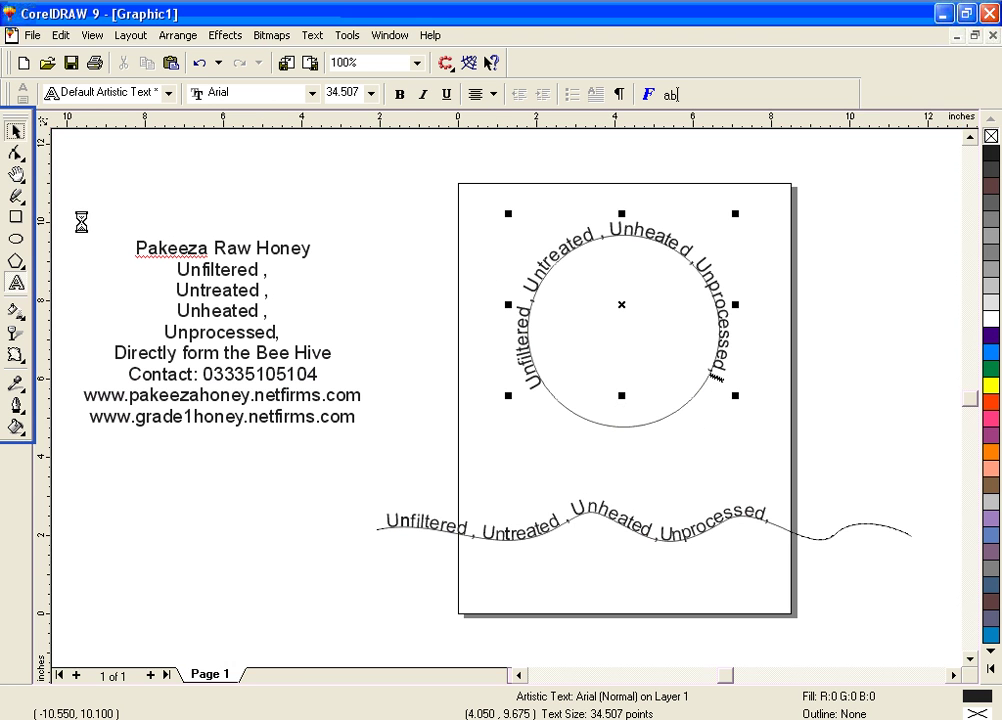
pyautogui.click(415, 490)
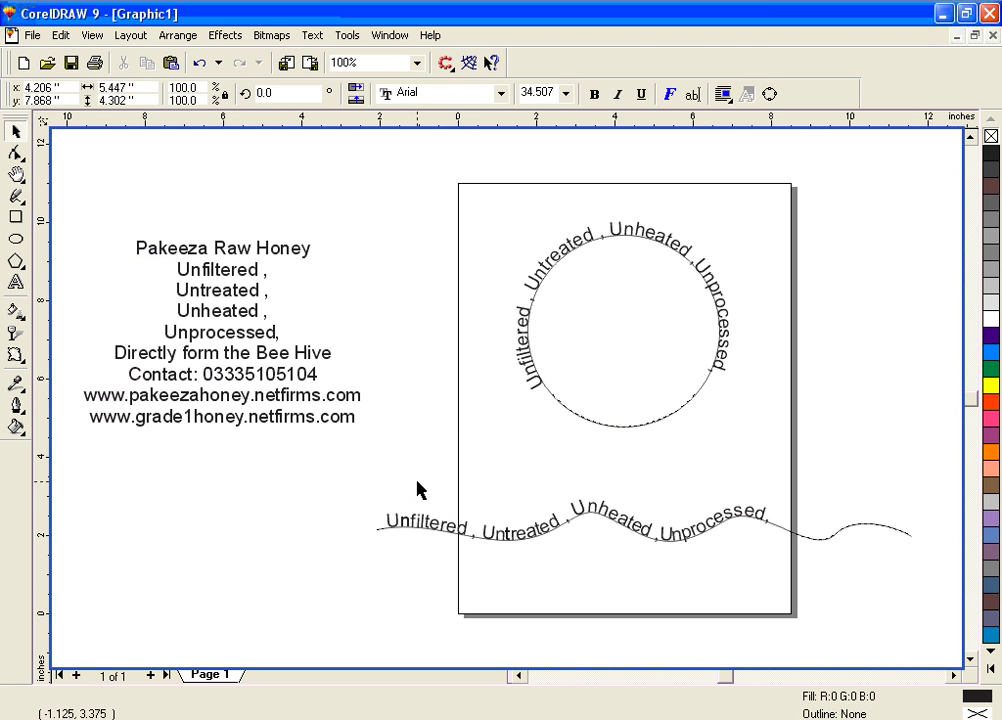
# - Try the vertically skewed letter orientation on the circle's path text, and undo it
pyautogui.click(589, 426)
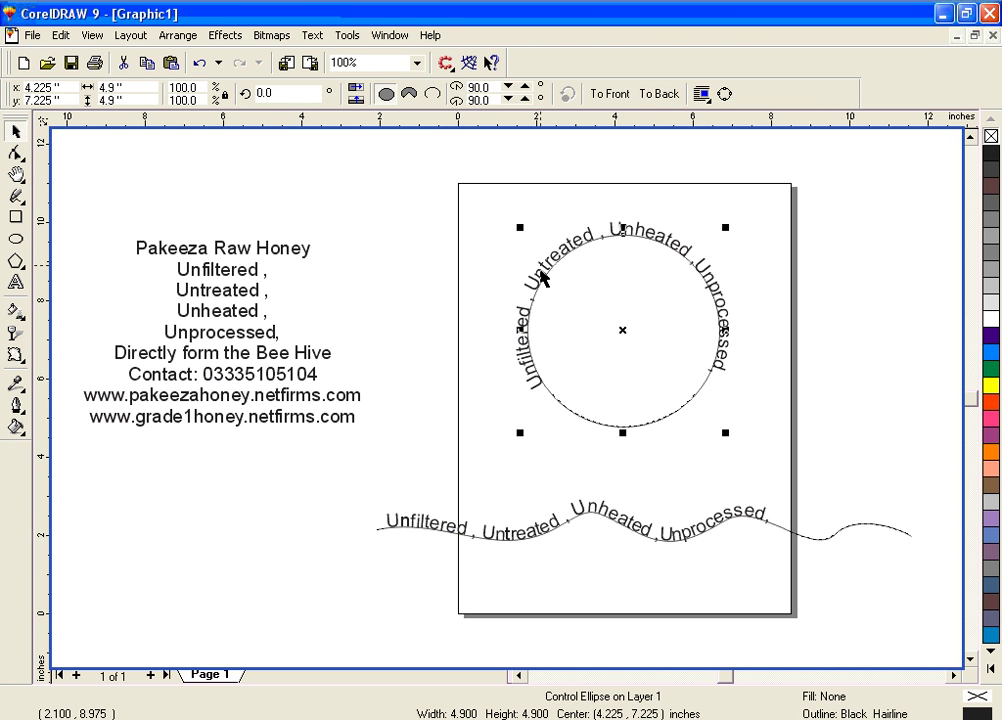
pyautogui.click(541, 279)
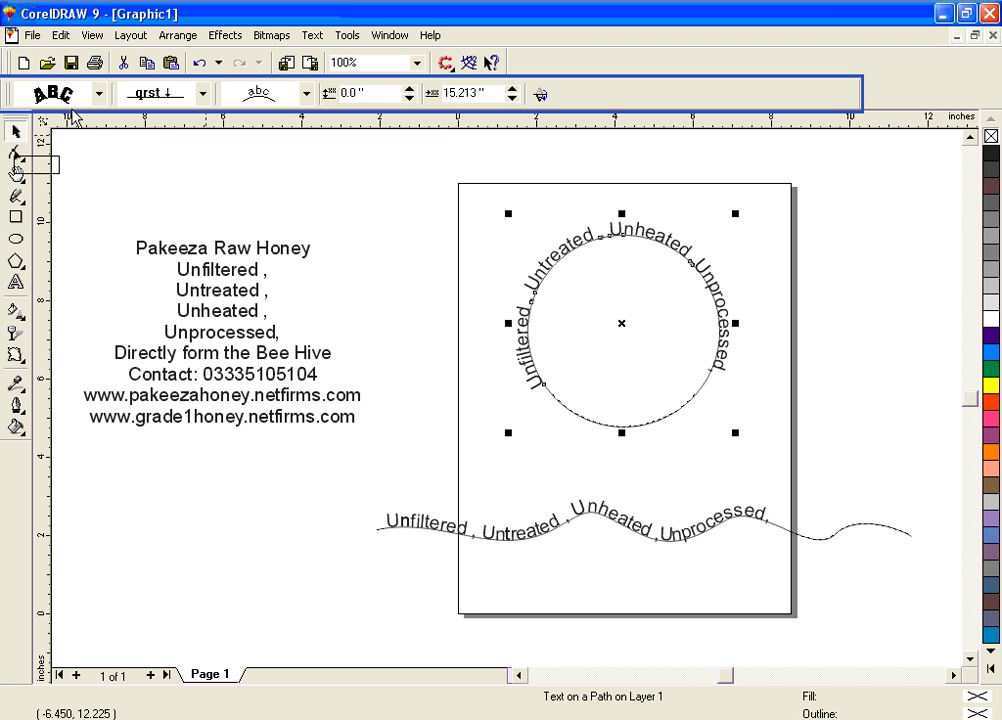
pyautogui.click(99, 101)
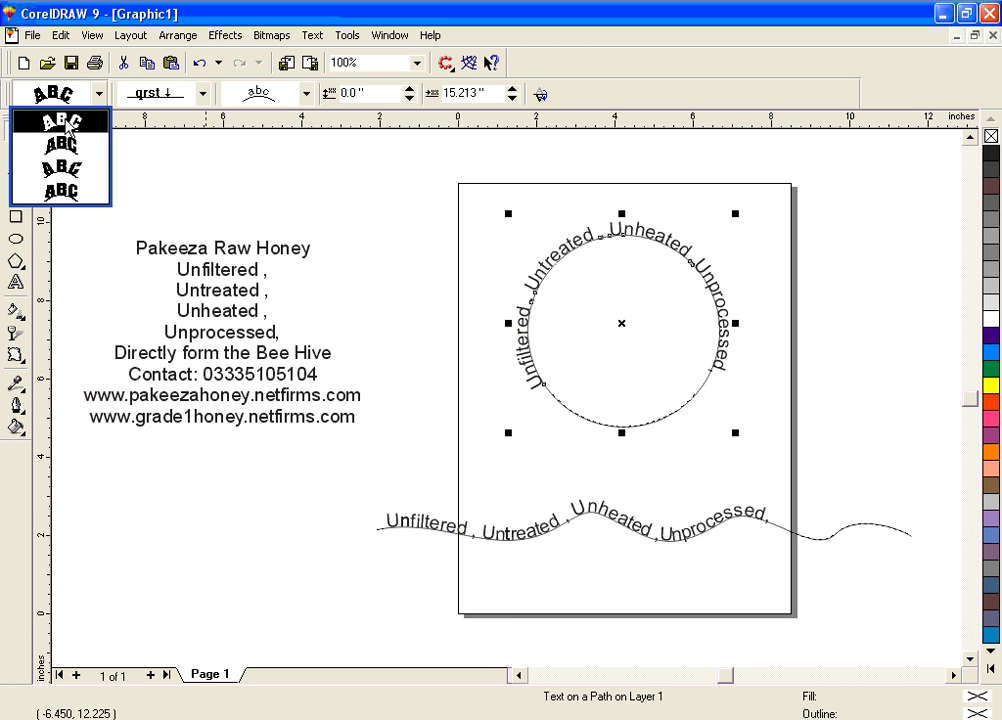
pyautogui.click(527, 249)
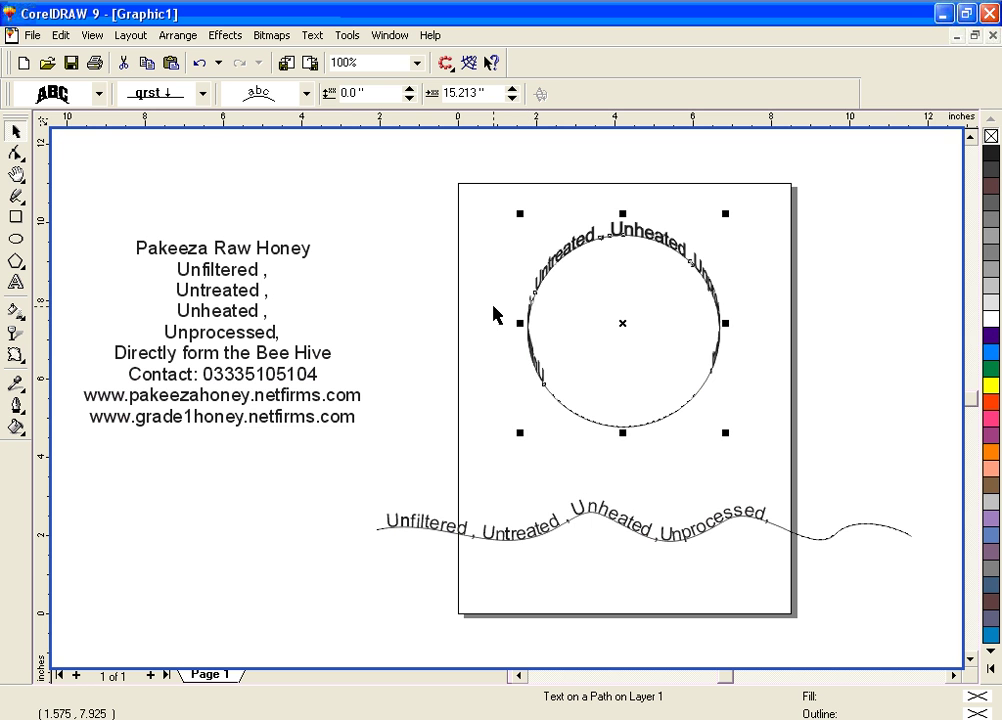
pyautogui.hotkey('ctrl', 'z')
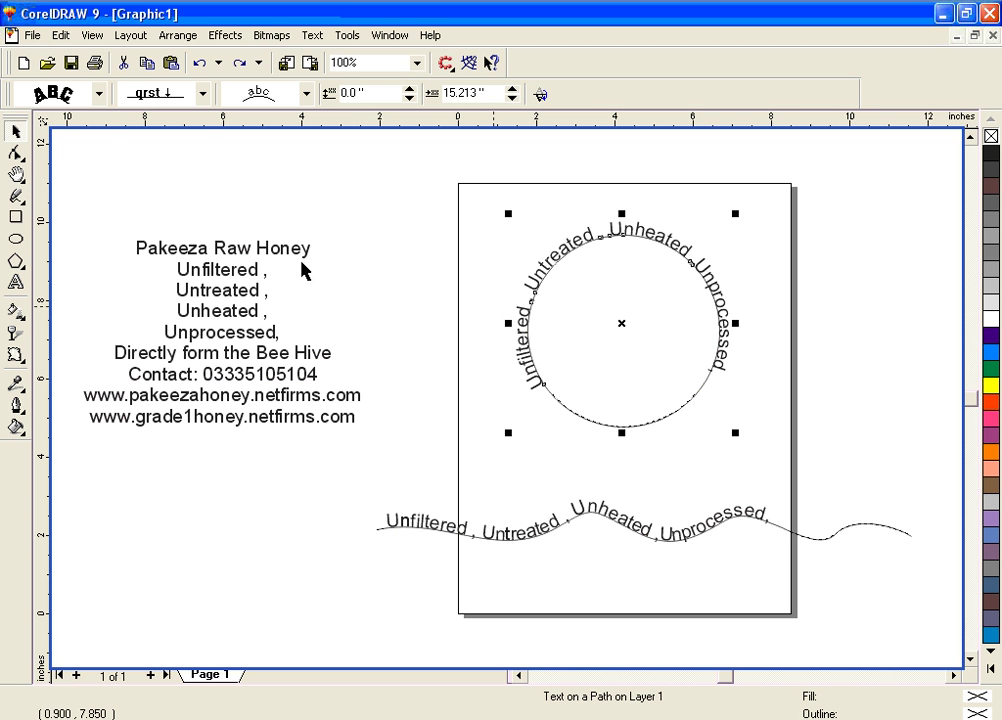
# - Try the fourth text orientation, with upright letters, on the circle's path text, and undo it
pyautogui.click(99, 95)
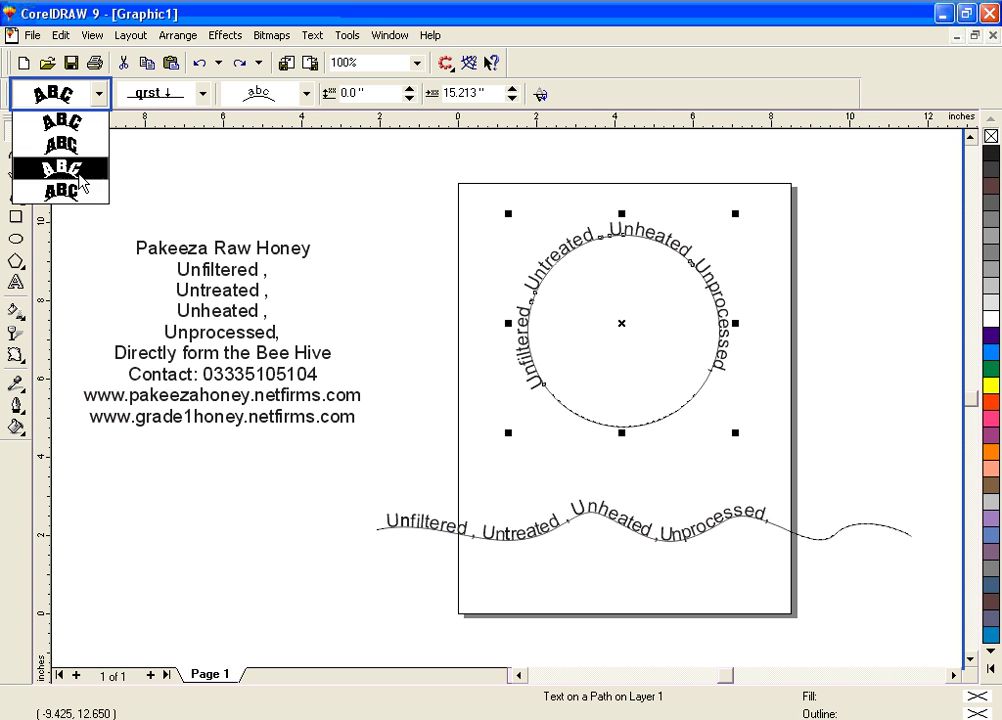
pyautogui.click(72, 190)
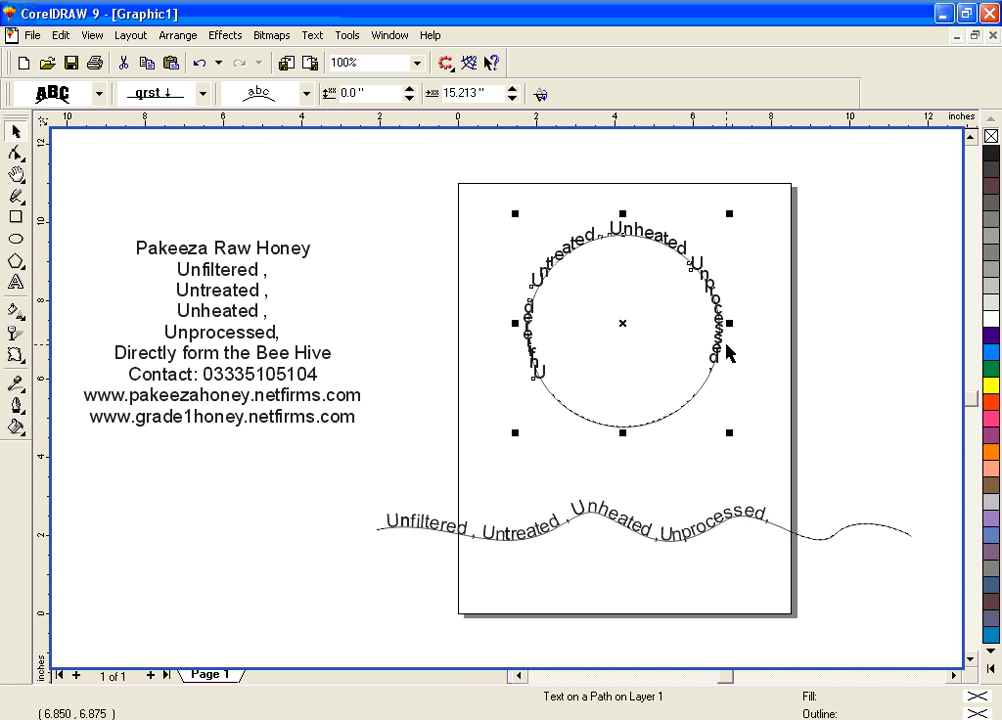
pyautogui.hotkey('ctrl', 'z')
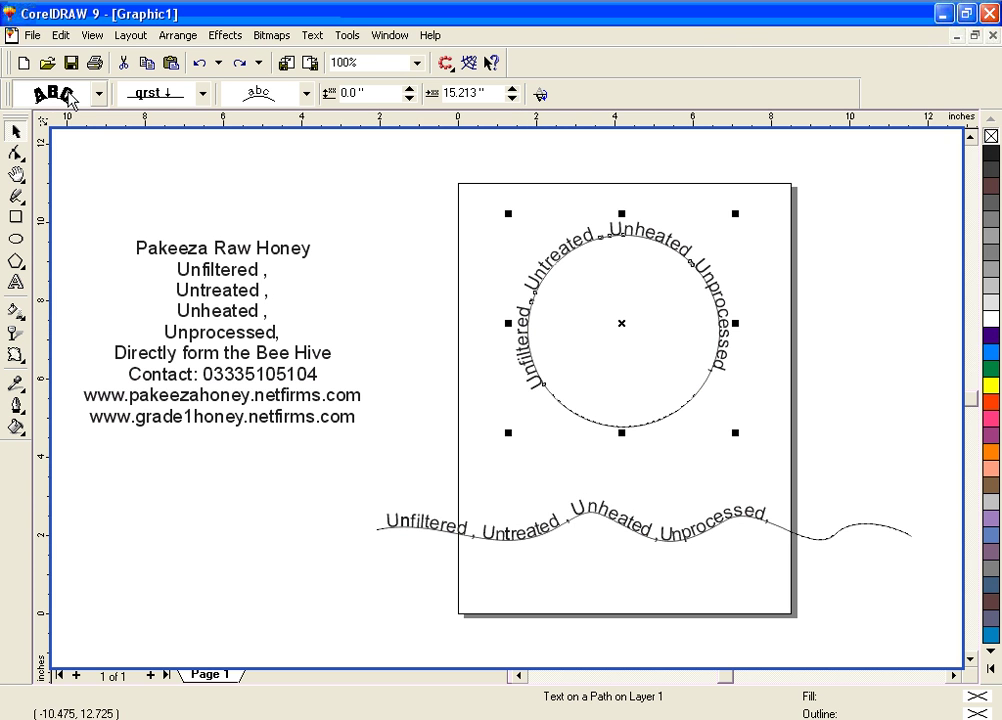
pyautogui.click(99, 95)
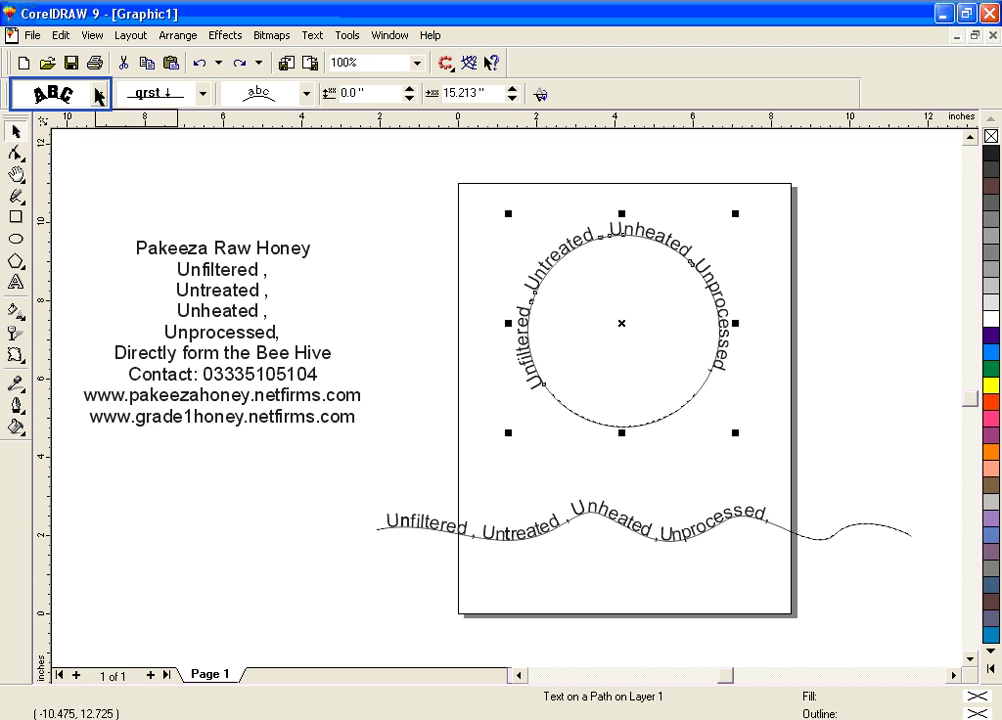
# - Set the vertical placement of the circle's path text to the last, freely variable option
pyautogui.click(203, 100)
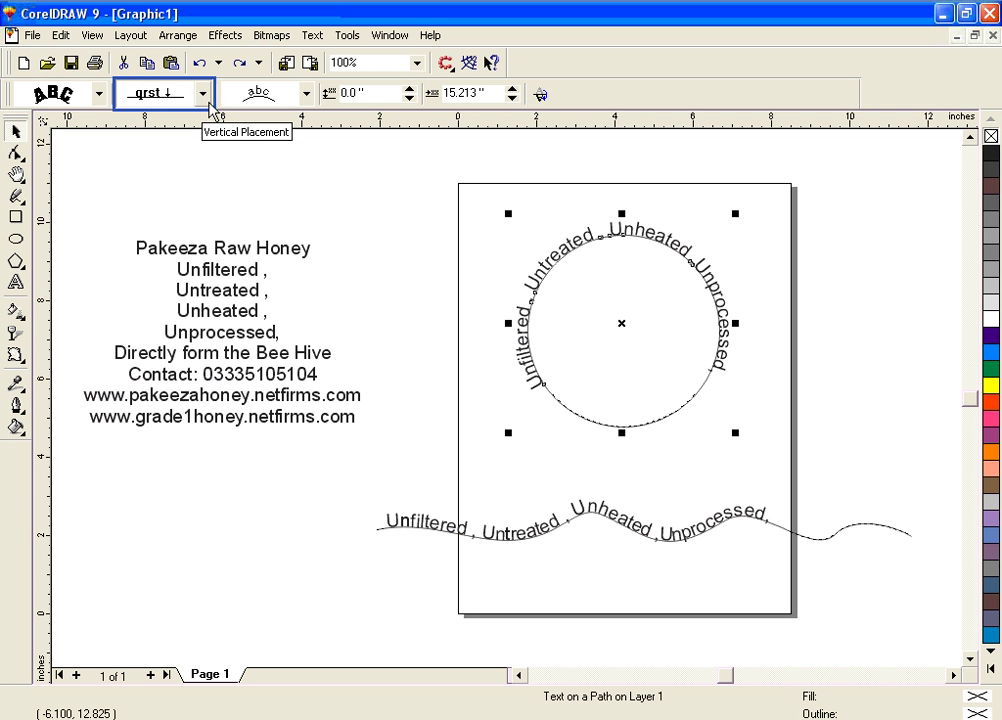
pyautogui.click(207, 101)
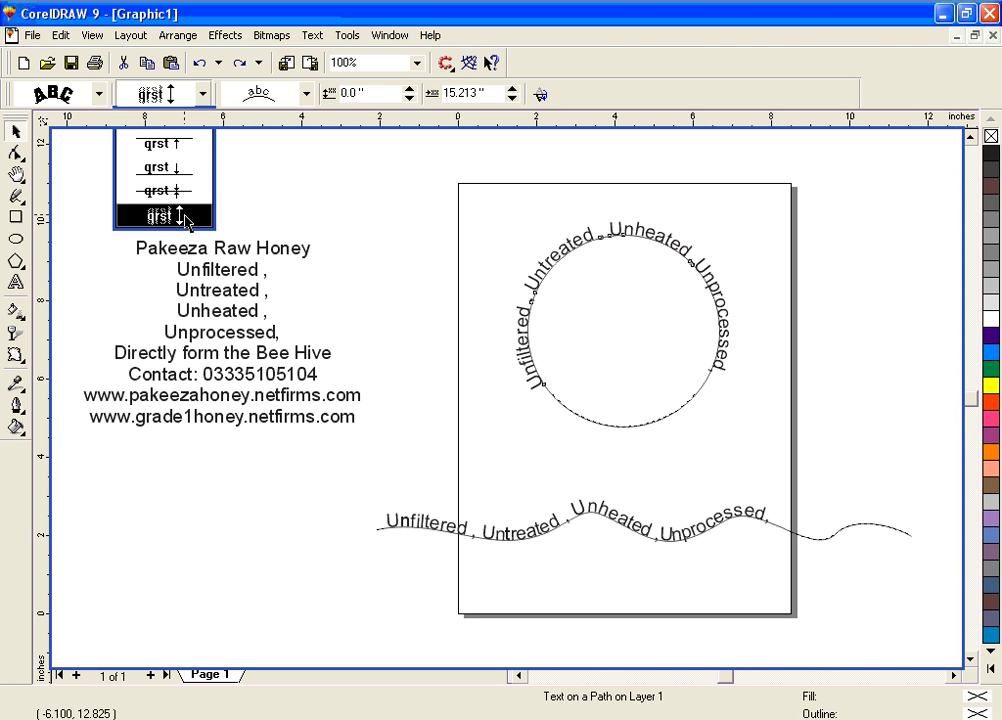
pyautogui.click(185, 218)
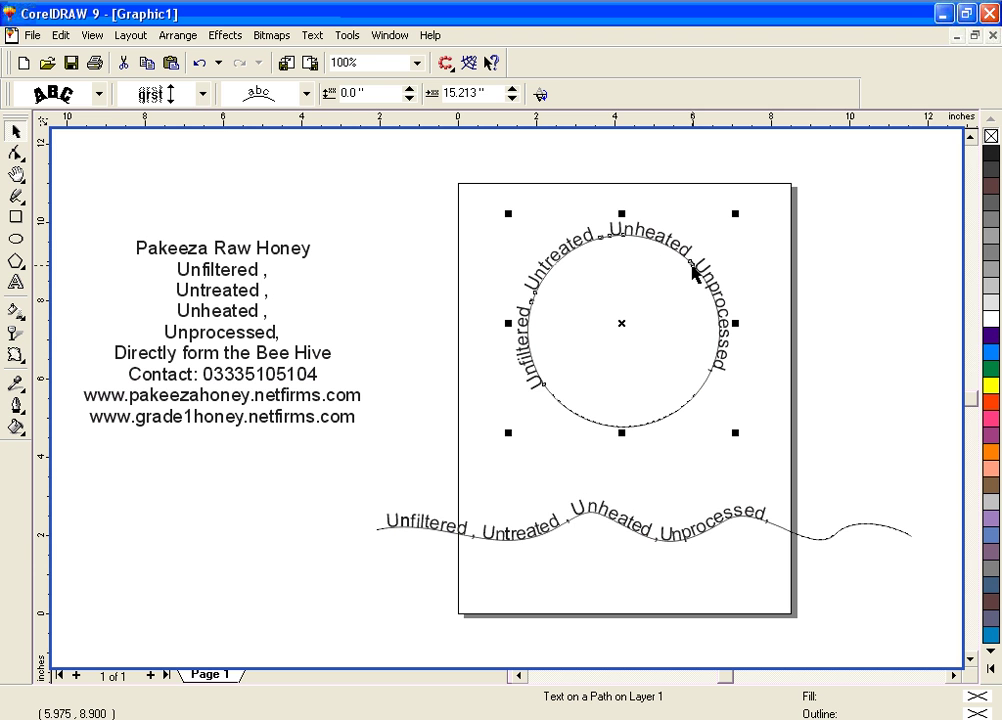
# - Try the second vertical placement option, hanging the text inside the circle's outline, and undo it
pyautogui.click(201, 95)
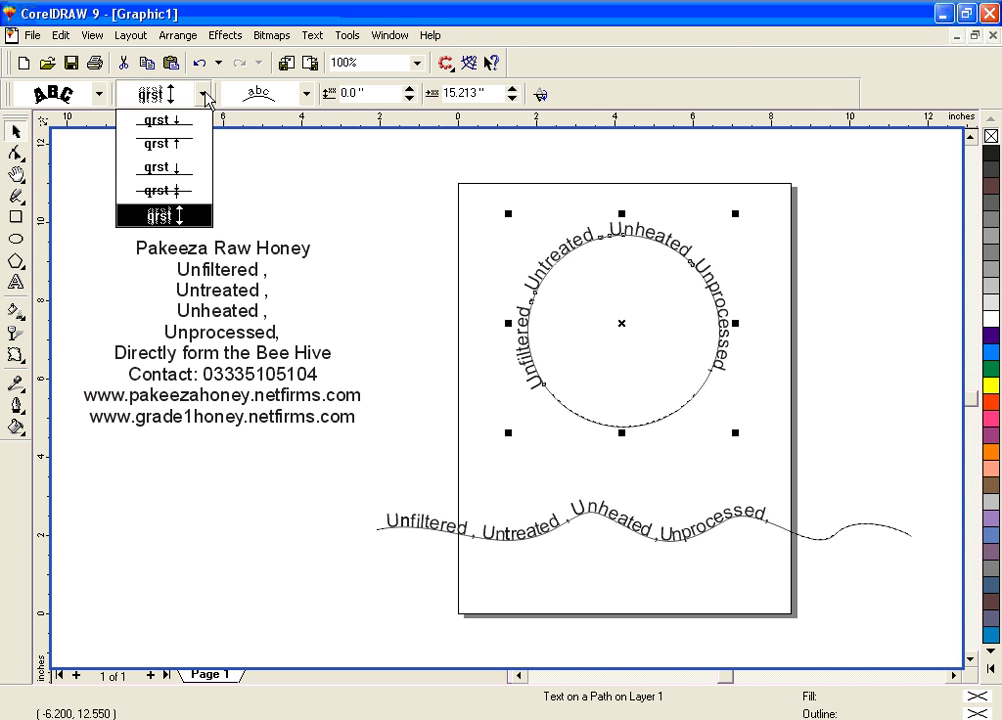
pyautogui.click(199, 142)
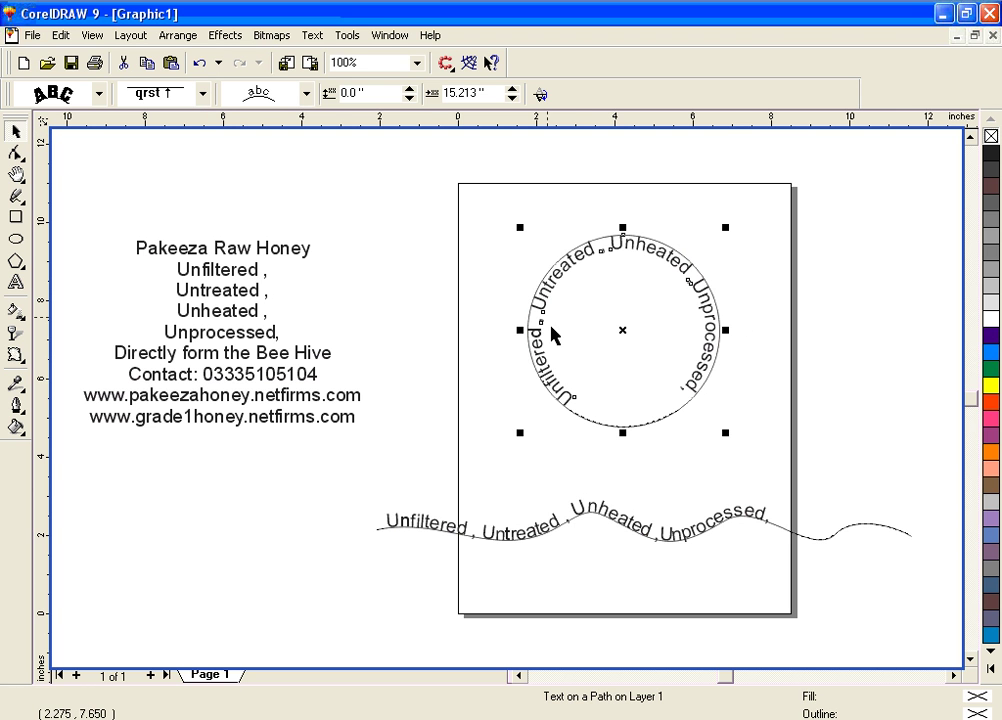
pyautogui.hotkey('ctrl', 'z')
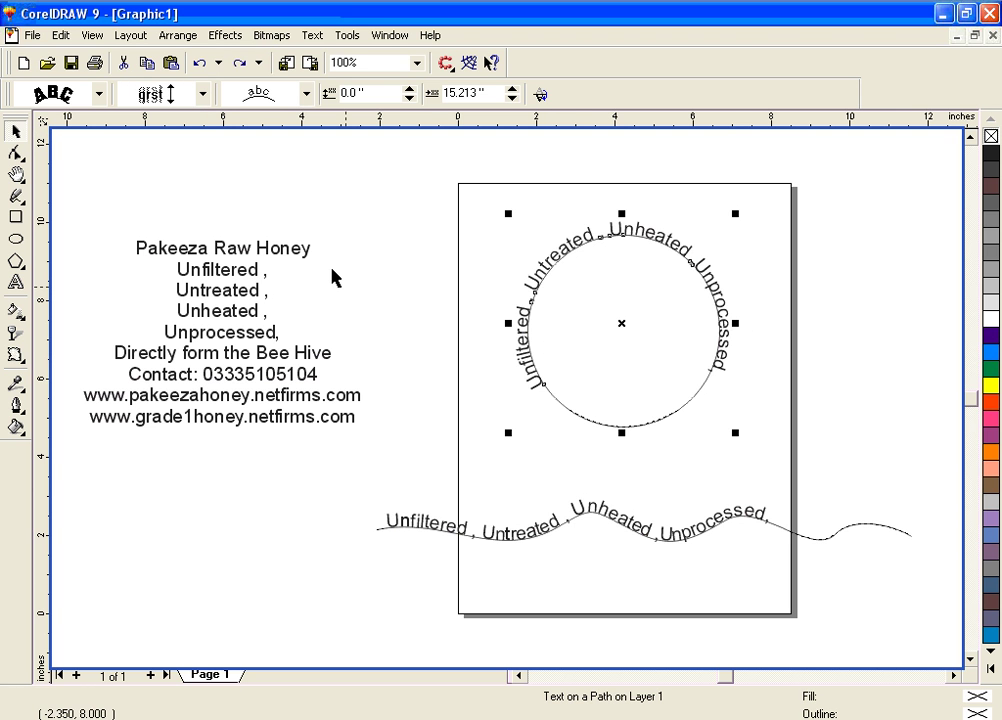
# - Try the fourth text placement option, centring the text on the circle's left side, and undo it
pyautogui.click(308, 95)
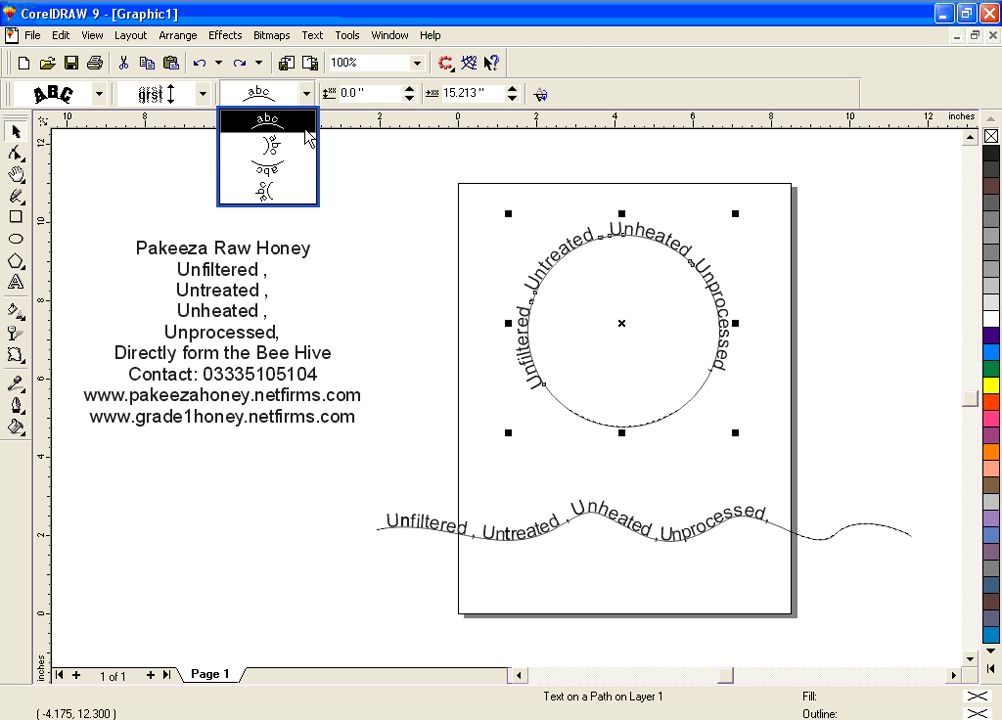
pyautogui.click(307, 200)
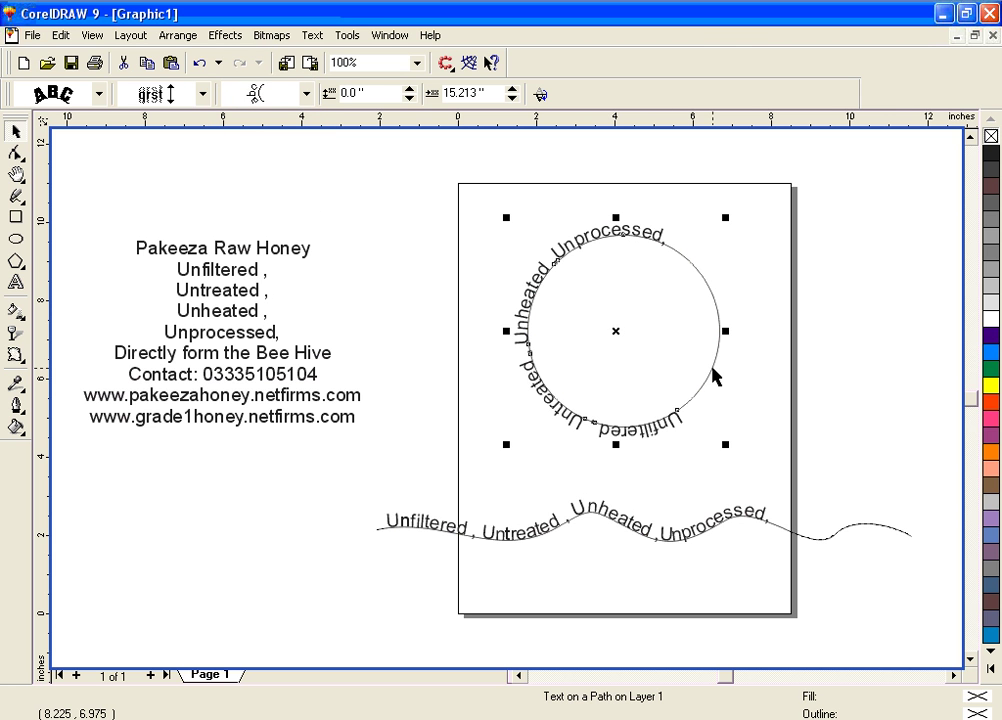
pyautogui.hotkey('ctrl', 'z')
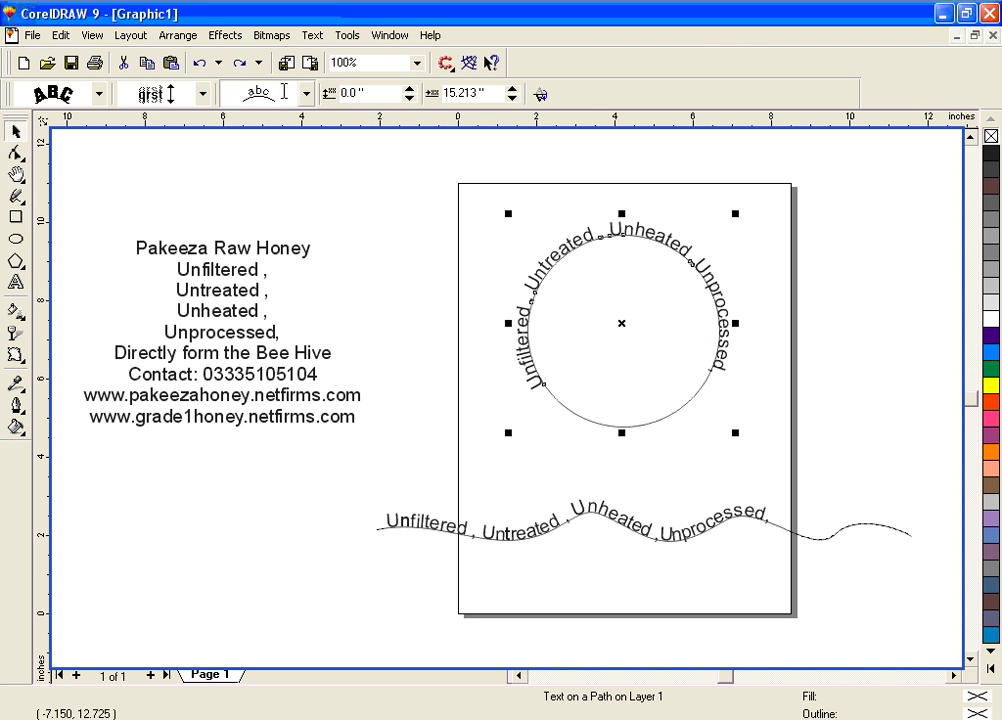
# - Try a distance of 0.2 inches between the path text and the circle's outline
pyautogui.click(409, 89)
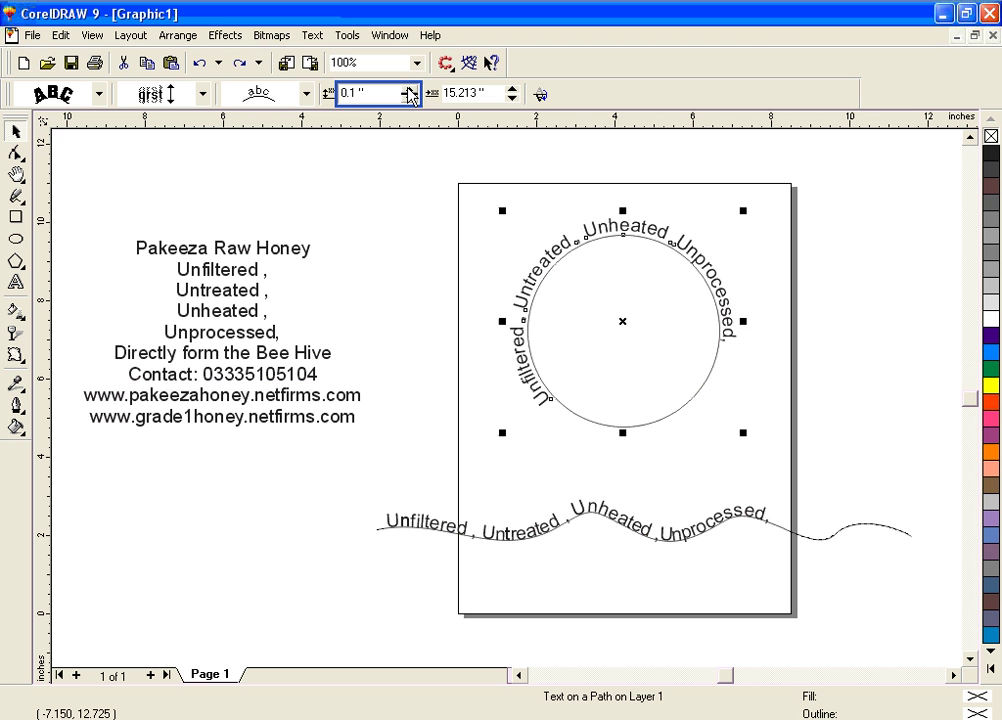
pyautogui.click(409, 89)
pyautogui.click(409, 90)
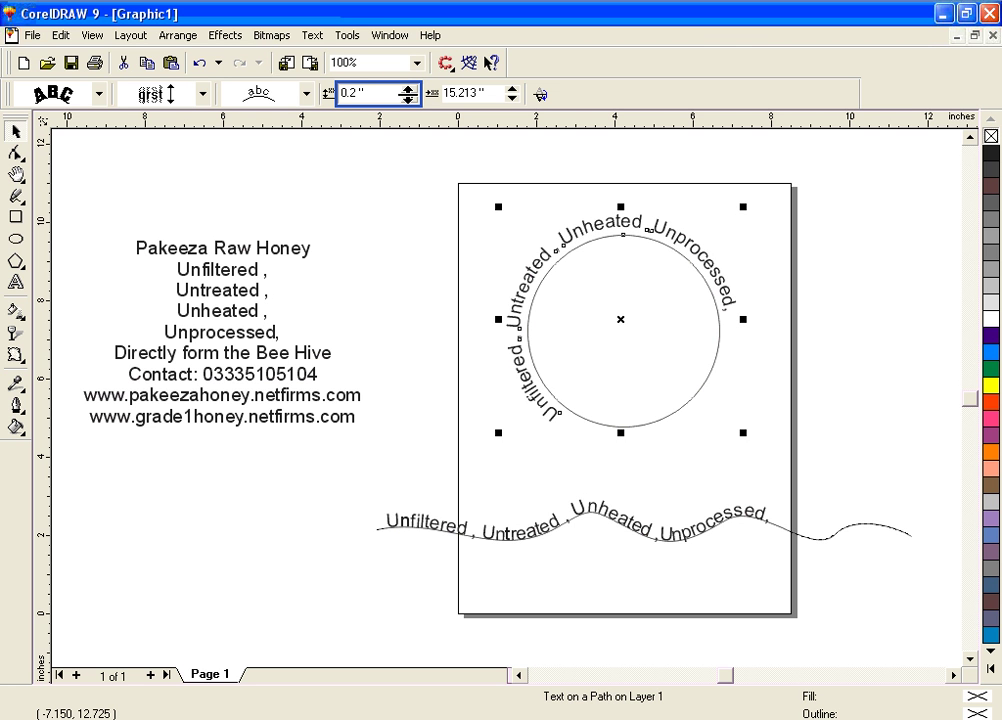
# - Try a negative distance from the path, lowering the circle's text to -0.3 inches inside the outline
pyautogui.click(409, 98)
pyautogui.click(409, 98)
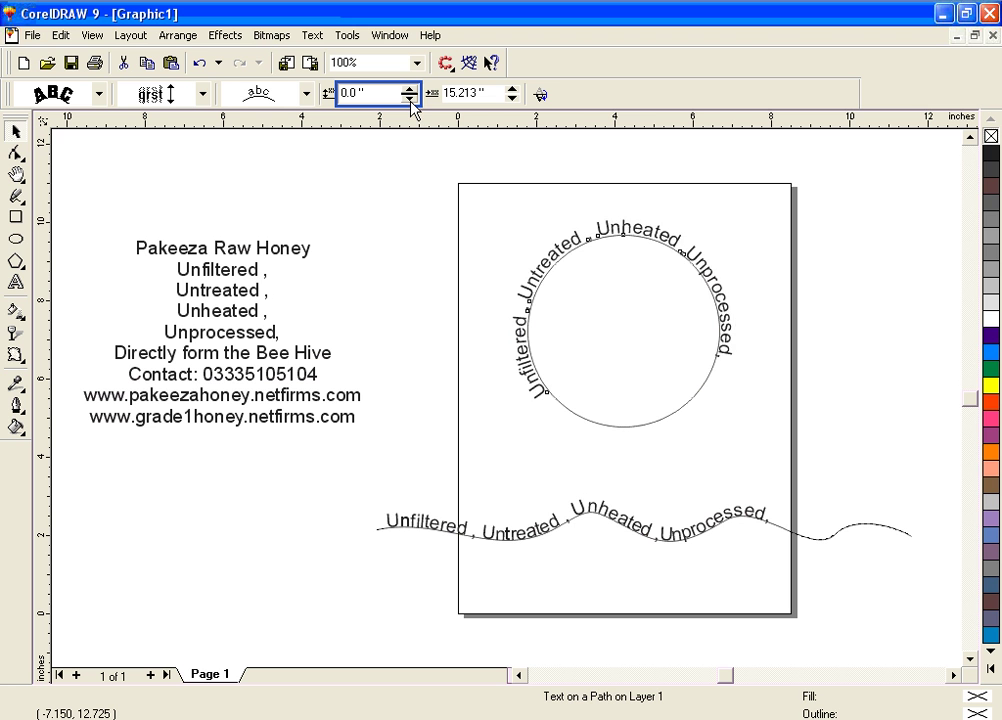
pyautogui.click(410, 99)
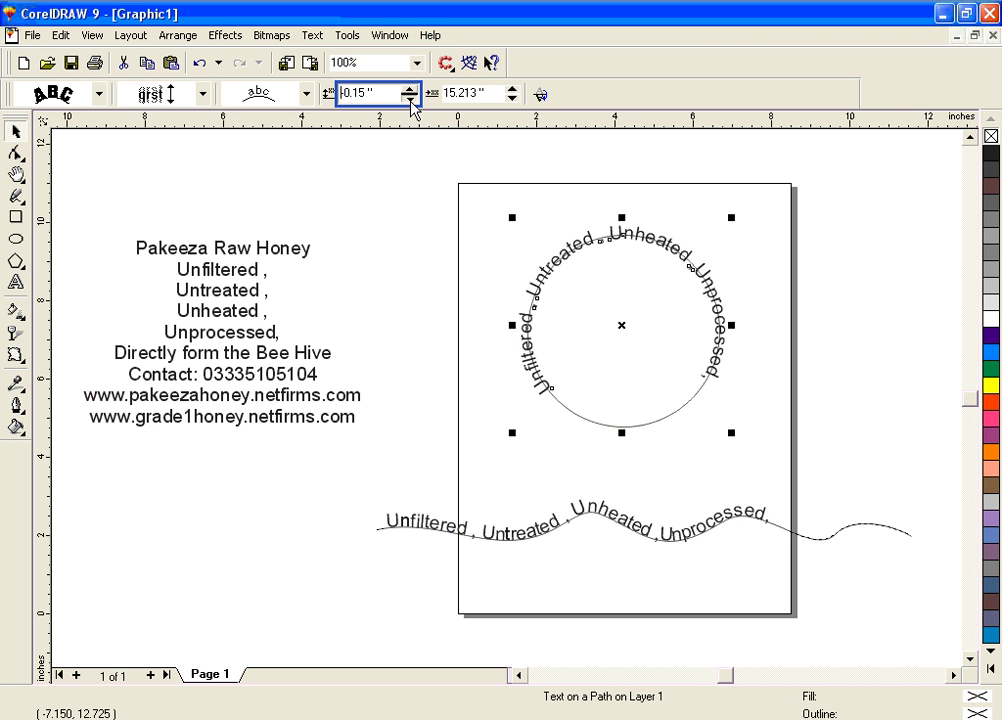
pyautogui.click(410, 99)
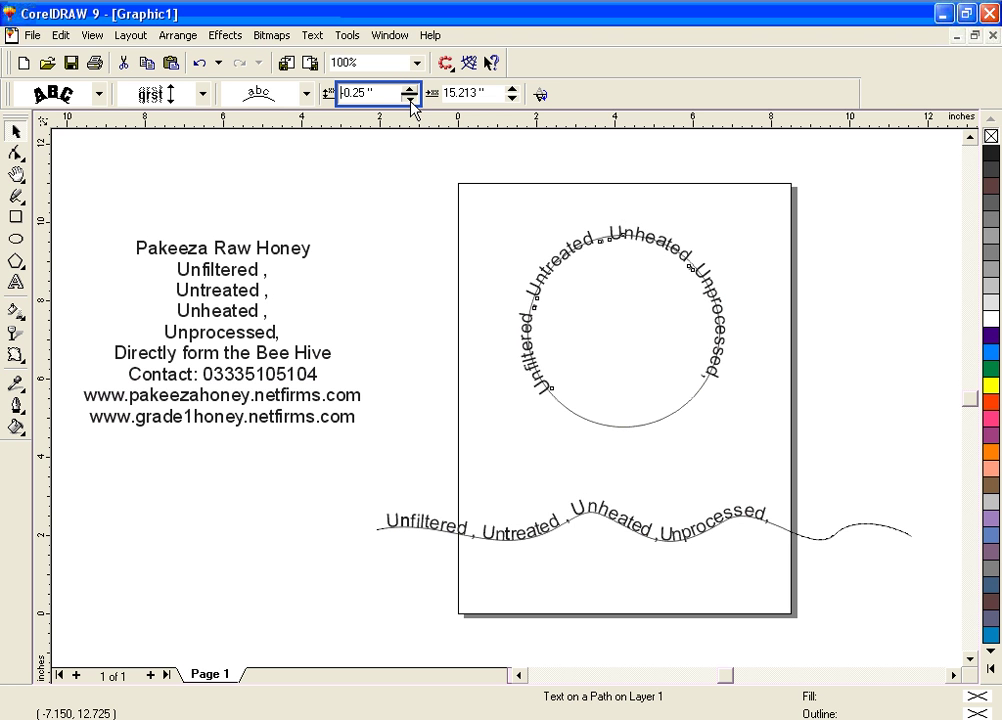
pyautogui.click(172, 104)
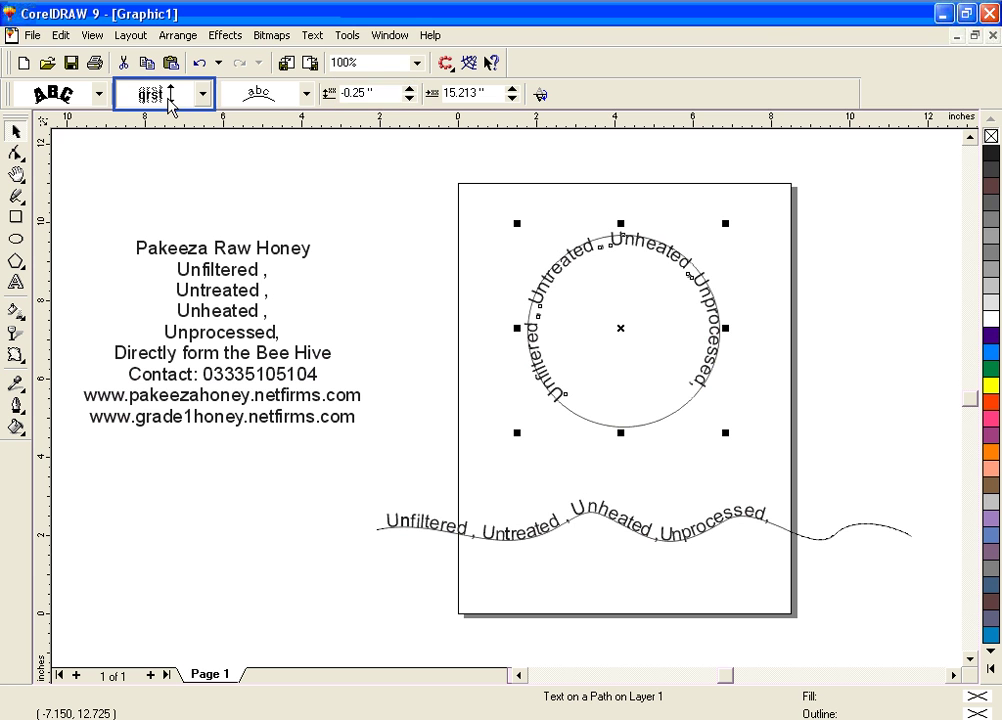
pyautogui.click(410, 99)
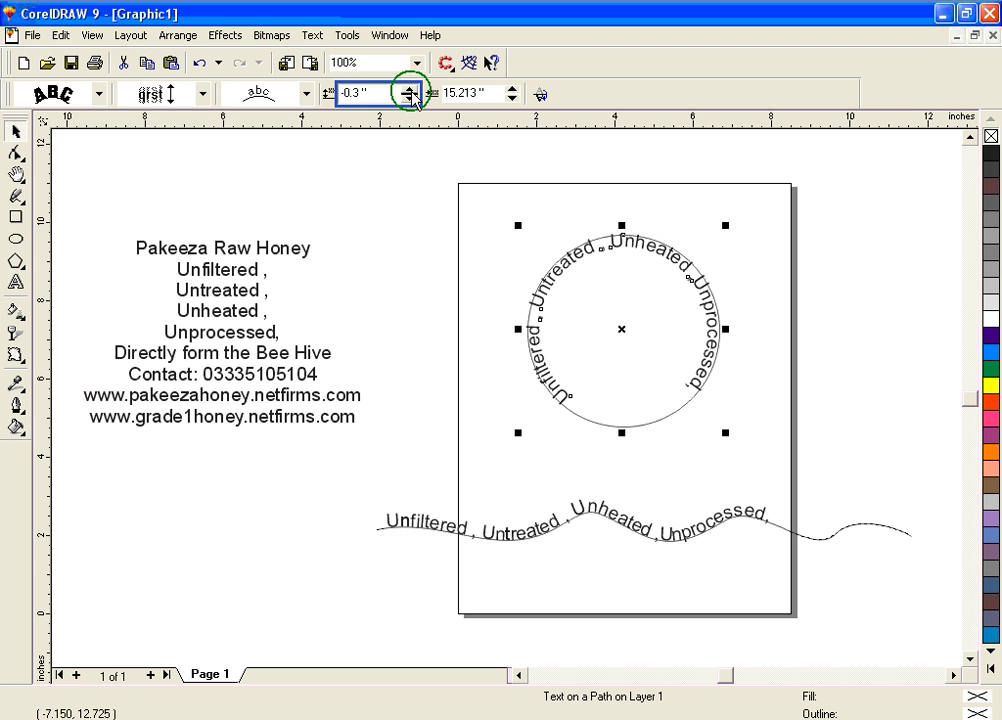
# - Set the circle text's distance from the path to -0.1 inches and deselect it
pyautogui.click(410, 90)
pyautogui.click(410, 90)
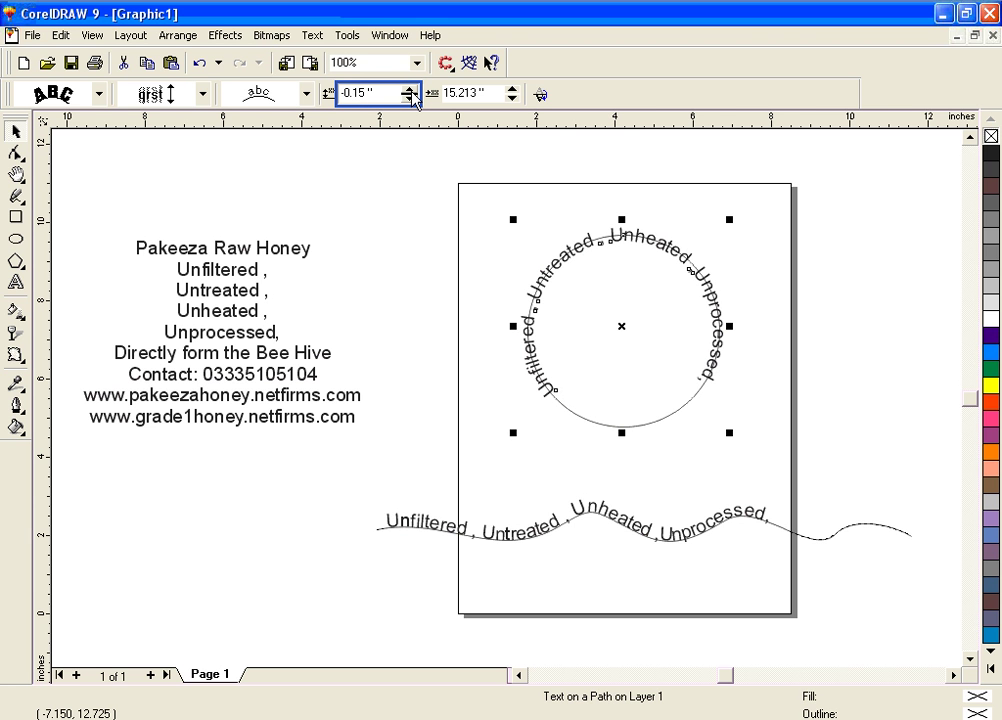
pyautogui.click(410, 90)
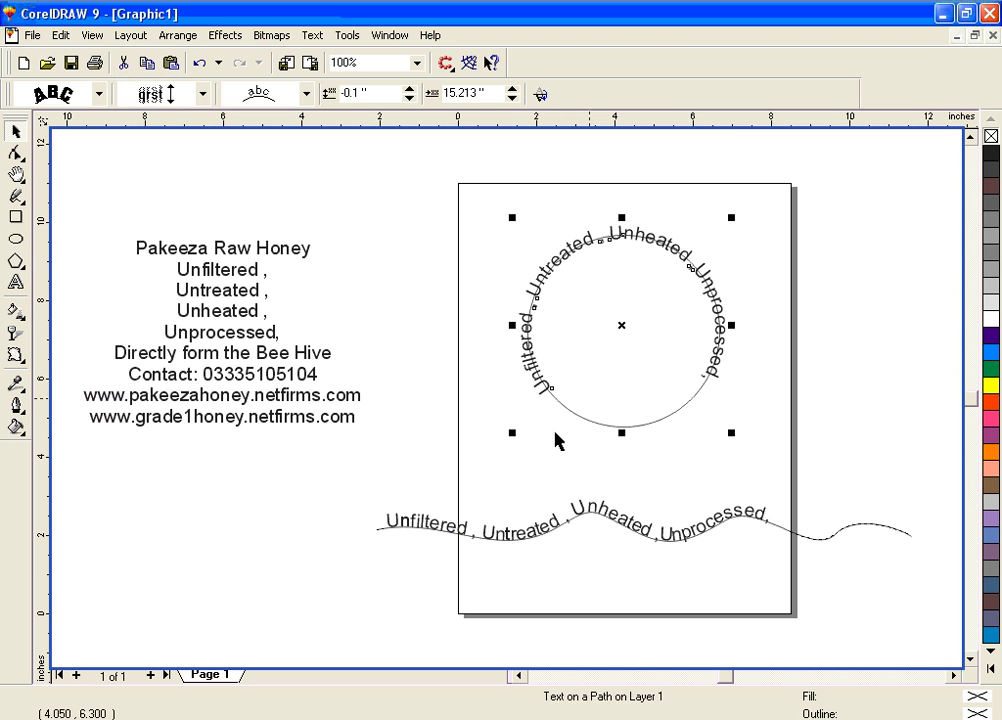
pyautogui.click(530, 459)
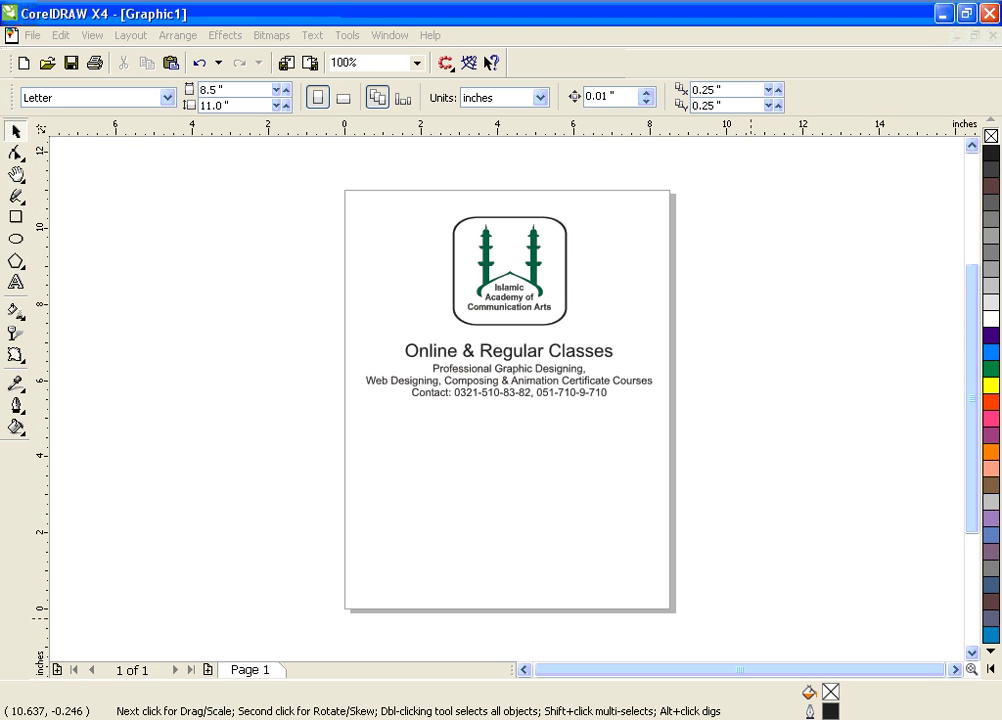
# - In CorelDRAW X4, draw a six-sided polygon about 3.27 by 3.77 inches and position it centrally below the contact line
pyautogui.click(970, 651)
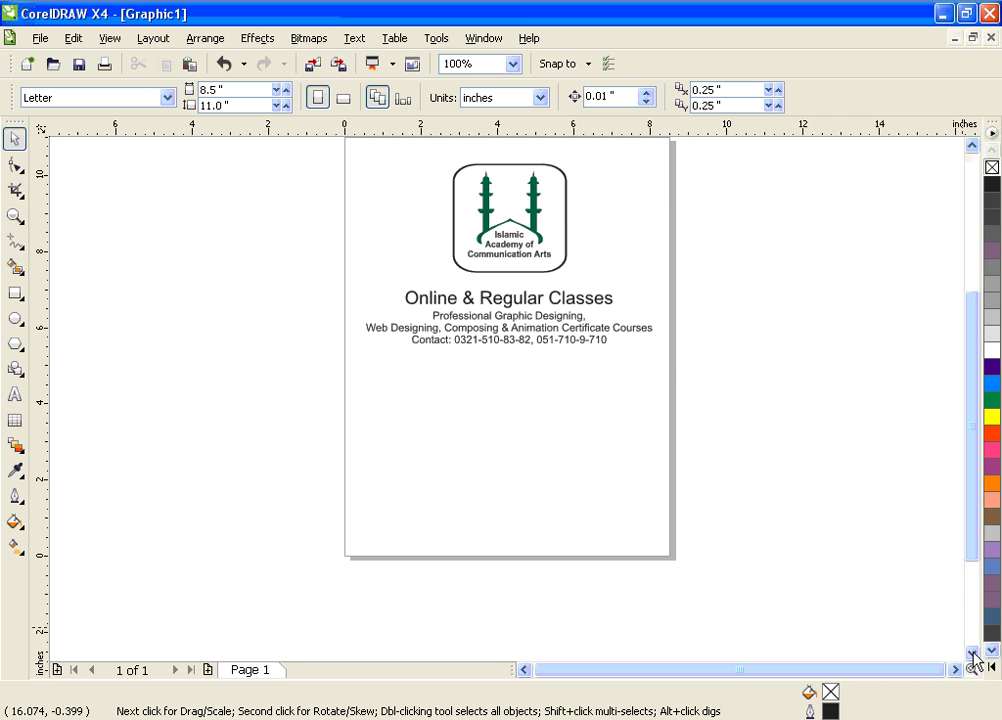
pyautogui.click(15, 346)
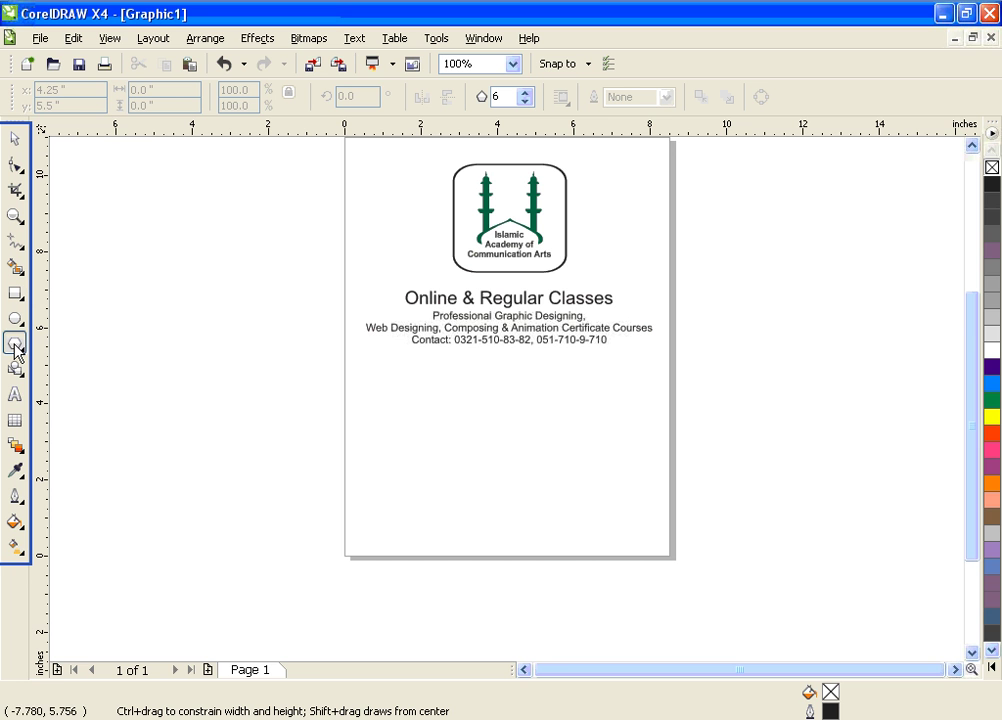
pyautogui.moveTo(461, 456); pyautogui.dragTo(606, 574)
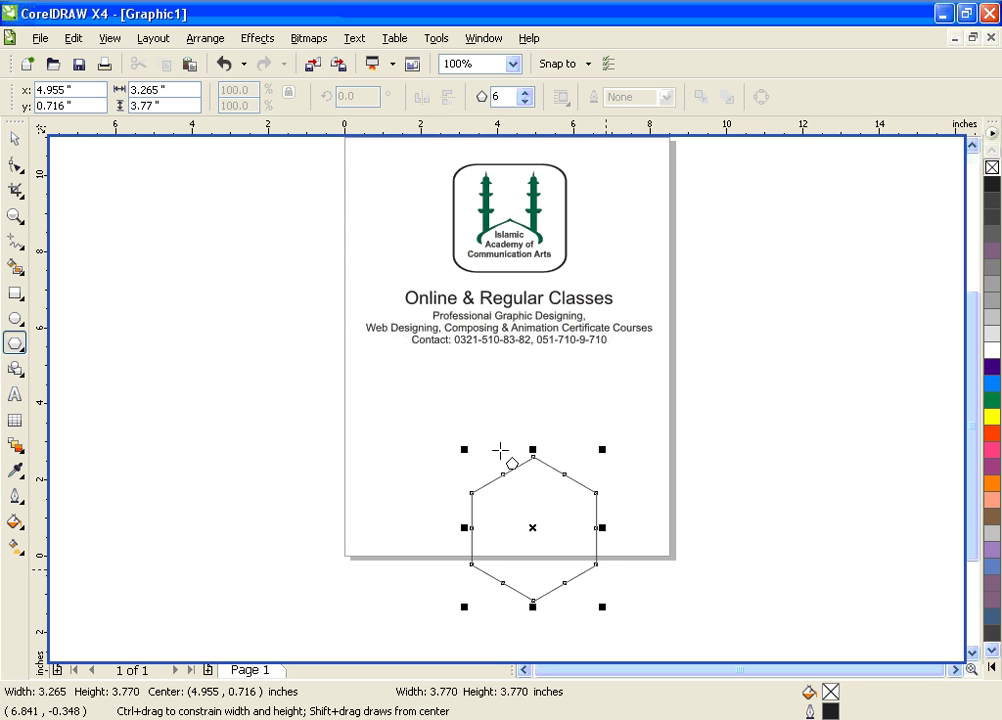
pyautogui.moveTo(533, 527); pyautogui.dragTo(510, 453)
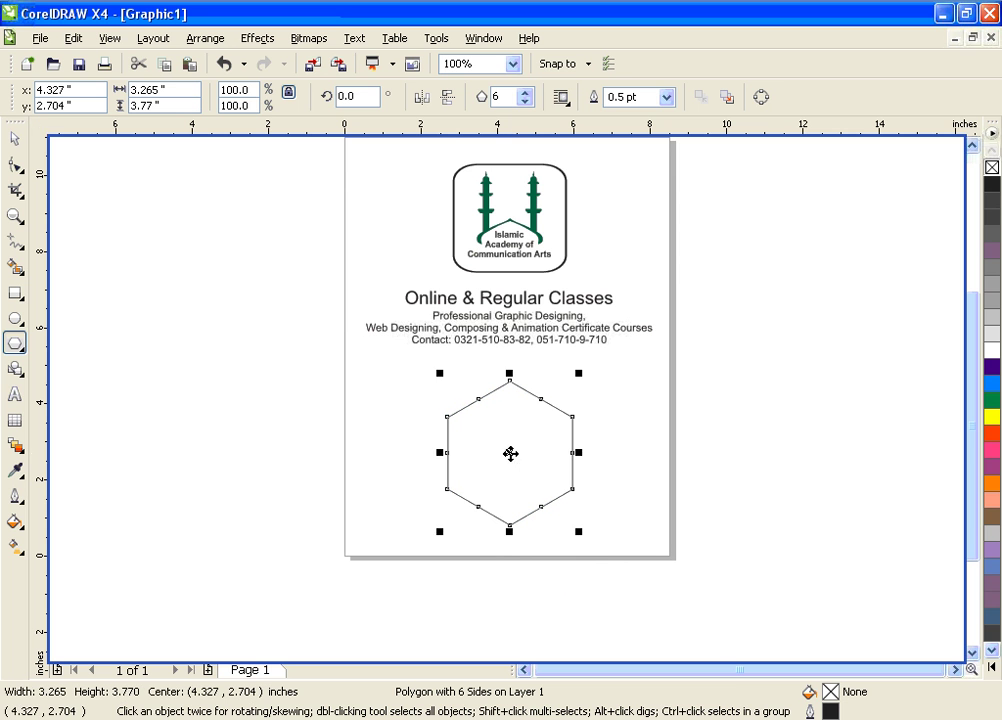
# - Place the text "Unfiltered , Untreated , Unheated ,Unprocessed," along the hexagon's outline using the Text tool
pyautogui.click(13, 396)
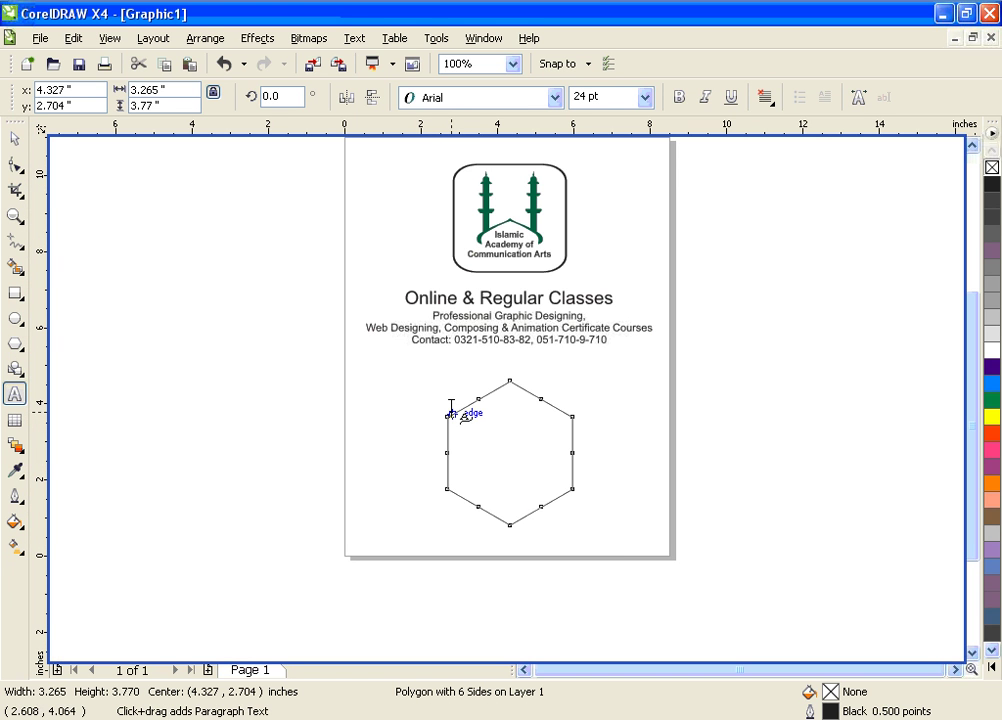
pyautogui.click(451, 413)
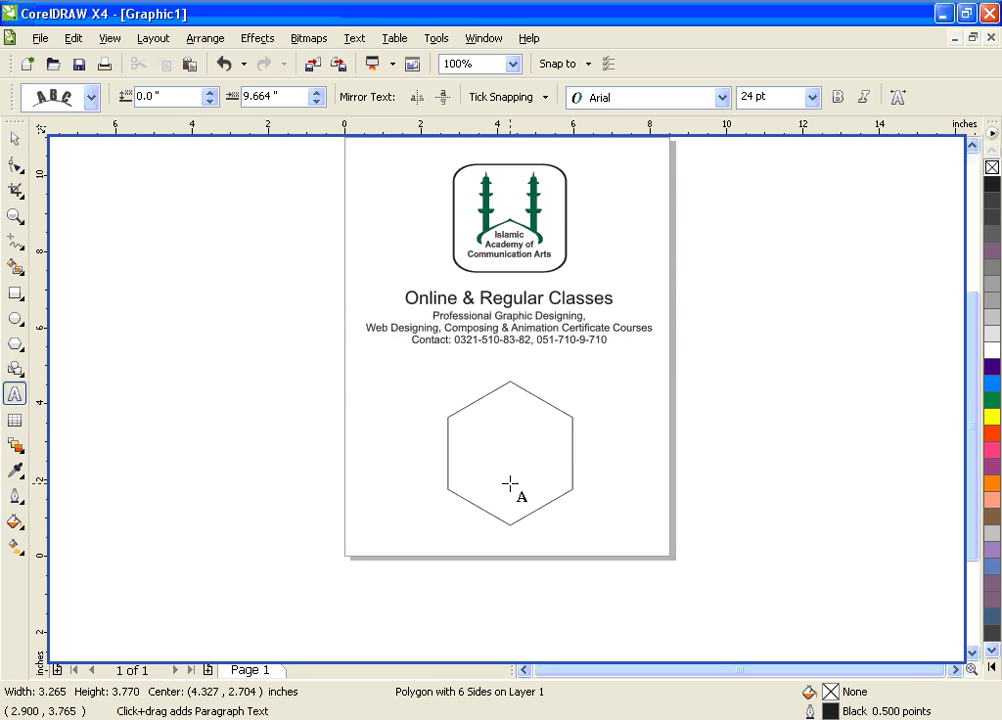
pyautogui.write('Unheated, Unprocessed, Unfiltered, Untreated')
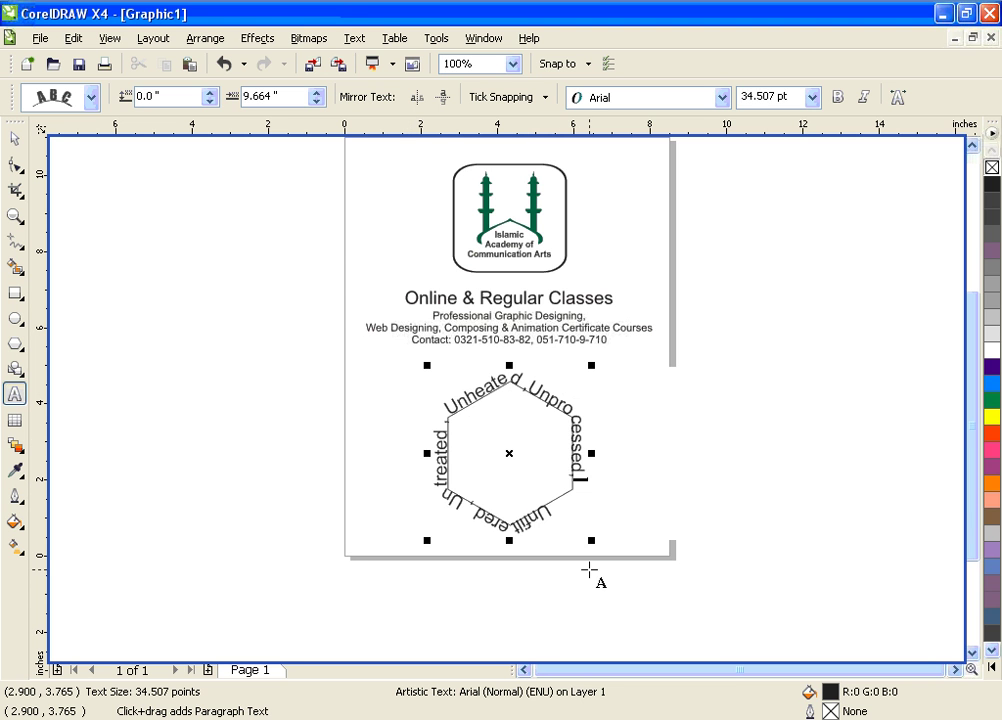
# - Try enlarging the hexagon's path text to about 68 pt, and undo it
pyautogui.moveTo(592, 540); pyautogui.dragTo(711, 621)
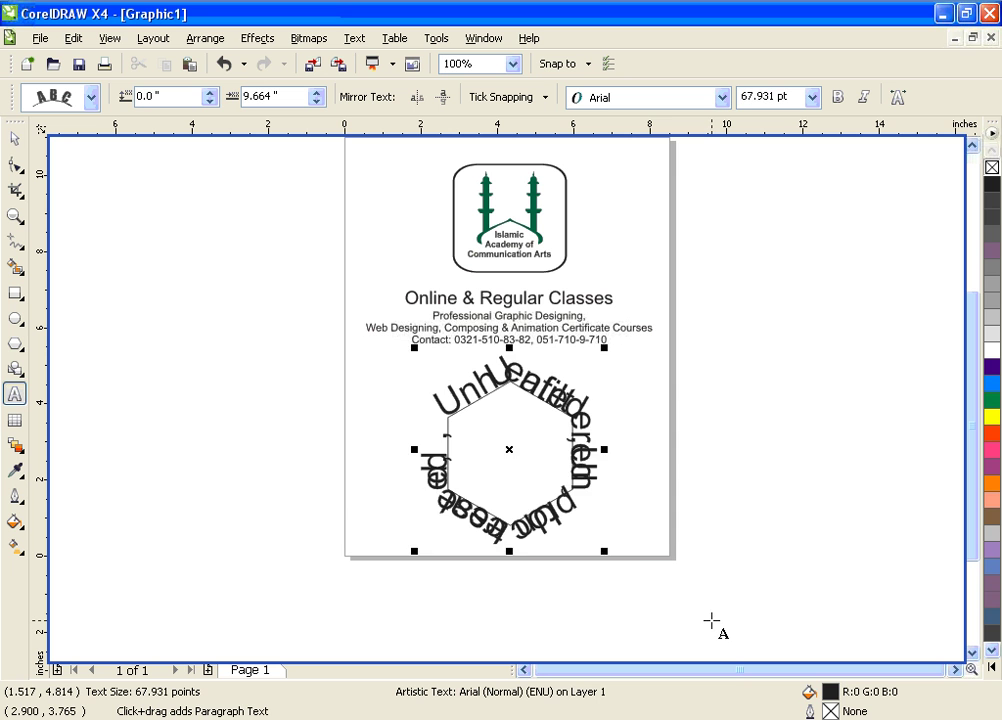
pyautogui.hotkey('ctrl', 'z')
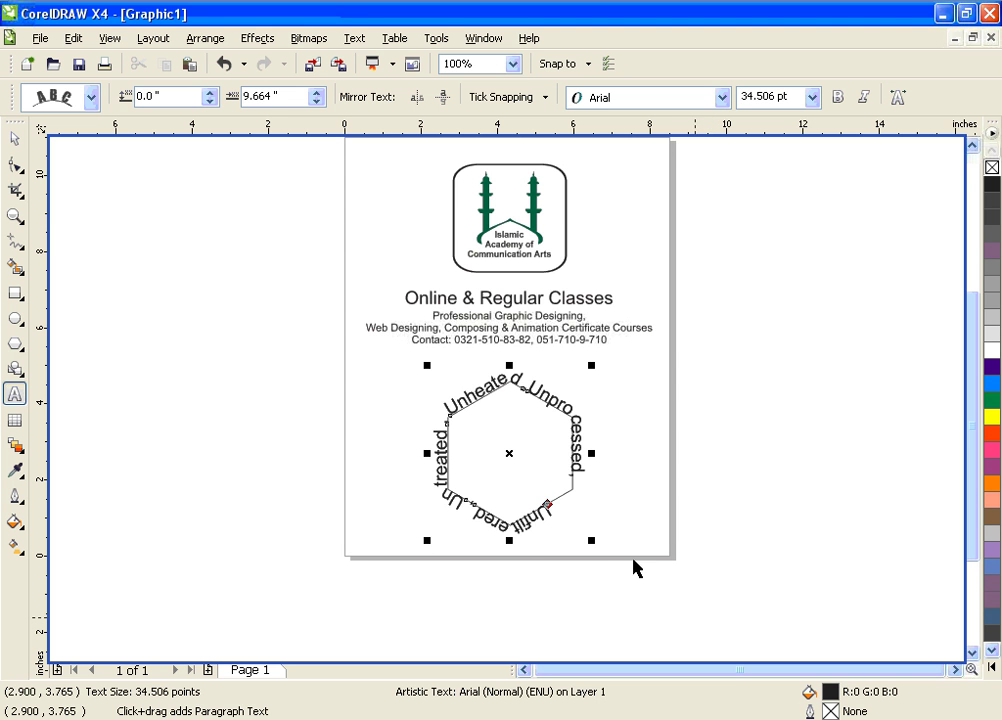
# - Examine the selected text on the hexagon's outline up close, along with its distance-from-path setting
pyautogui.click(14, 140)
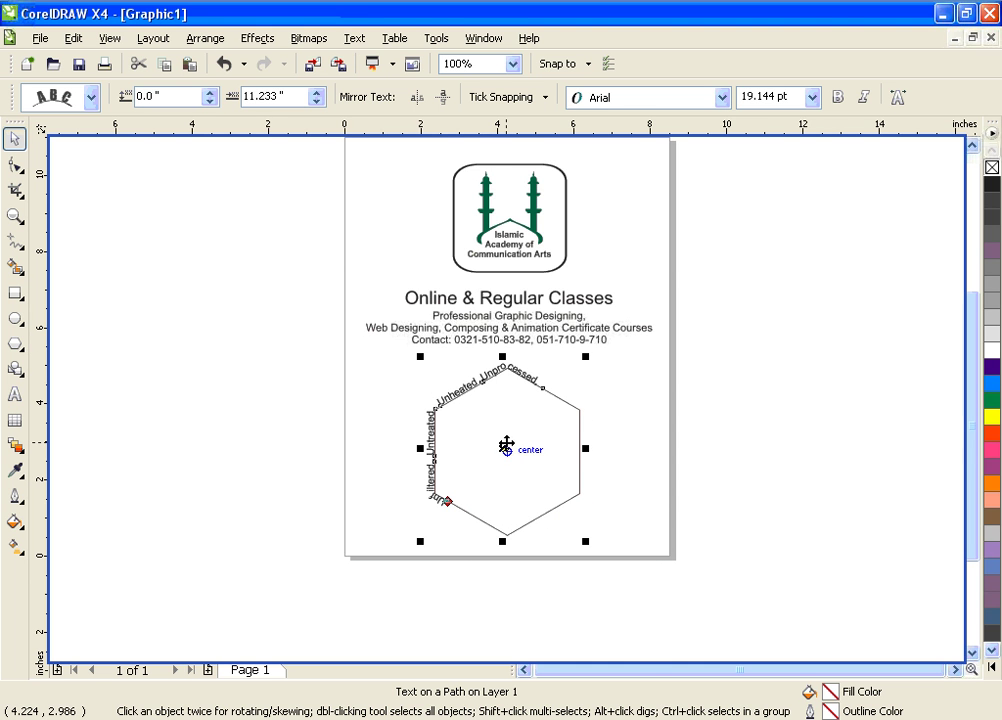
pyautogui.scroll(3, 507, 443)
pyautogui.scroll(-2, 508, 400)
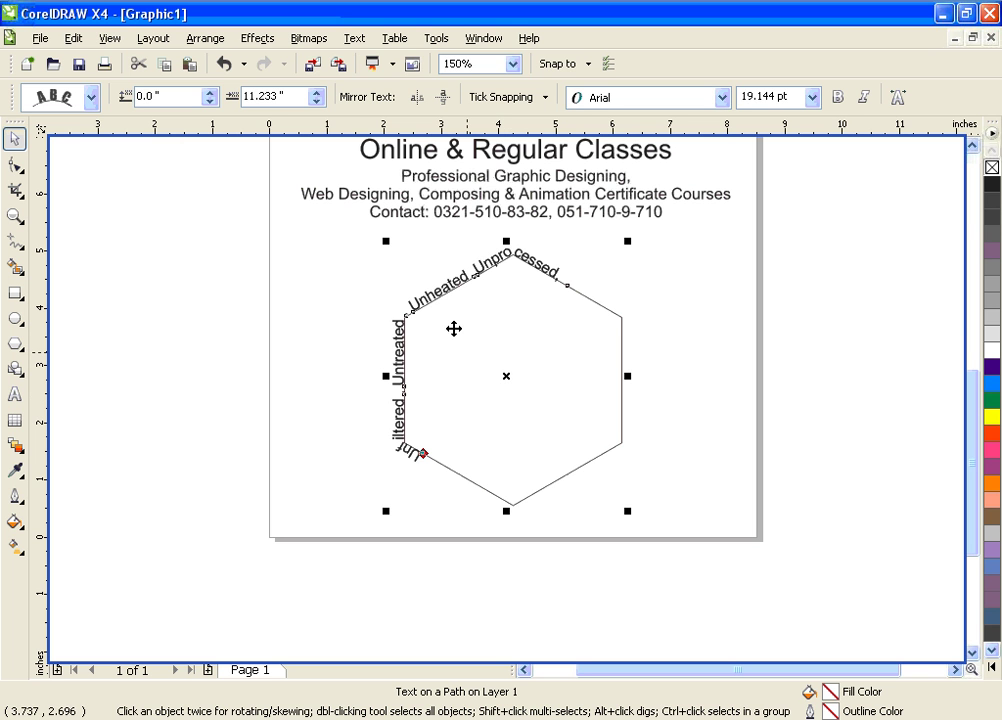
pyautogui.click(188, 100)
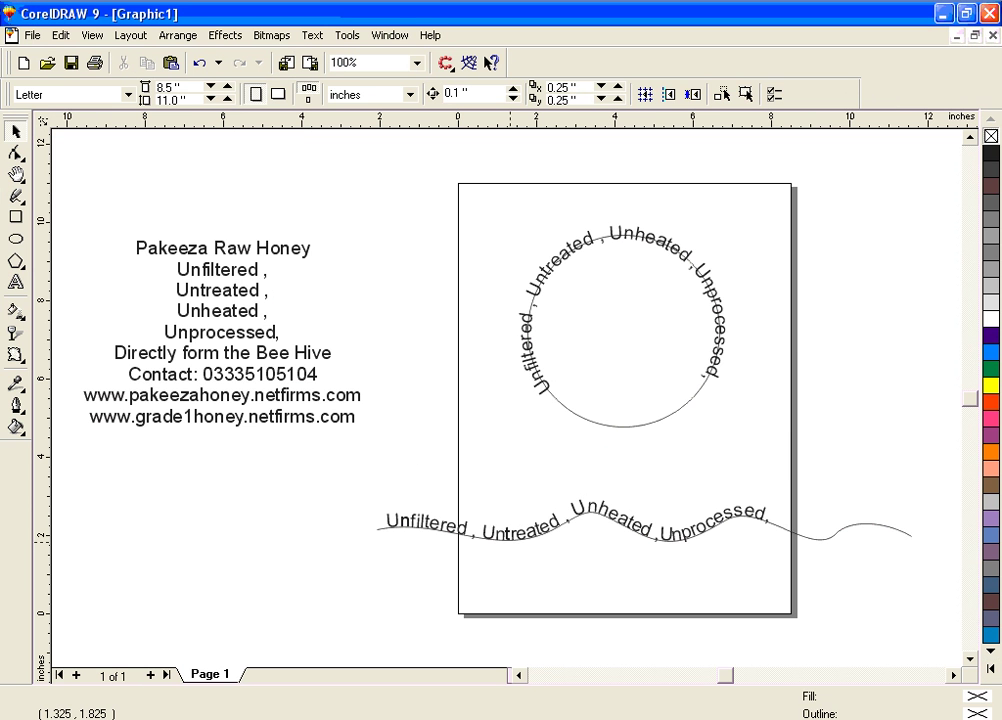
# - Back in CorelDRAW 9, raise the horizontal offset of the circle's path text to 15.613 inches and lower it again to 10.013 inches
pyautogui.click(504, 199)
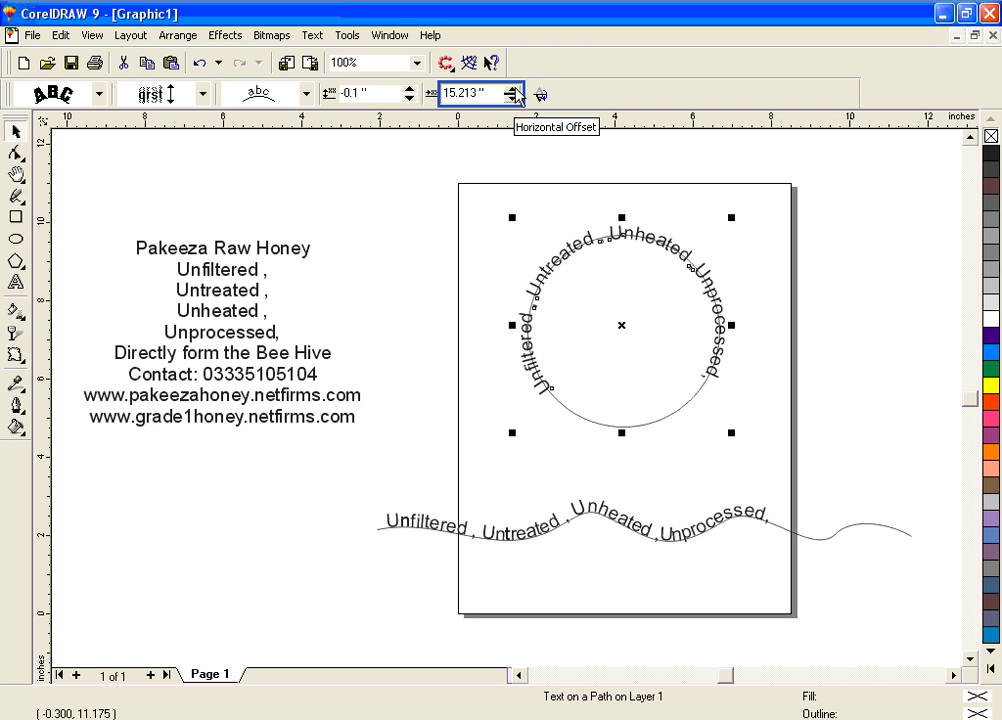
pyautogui.click(514, 88)
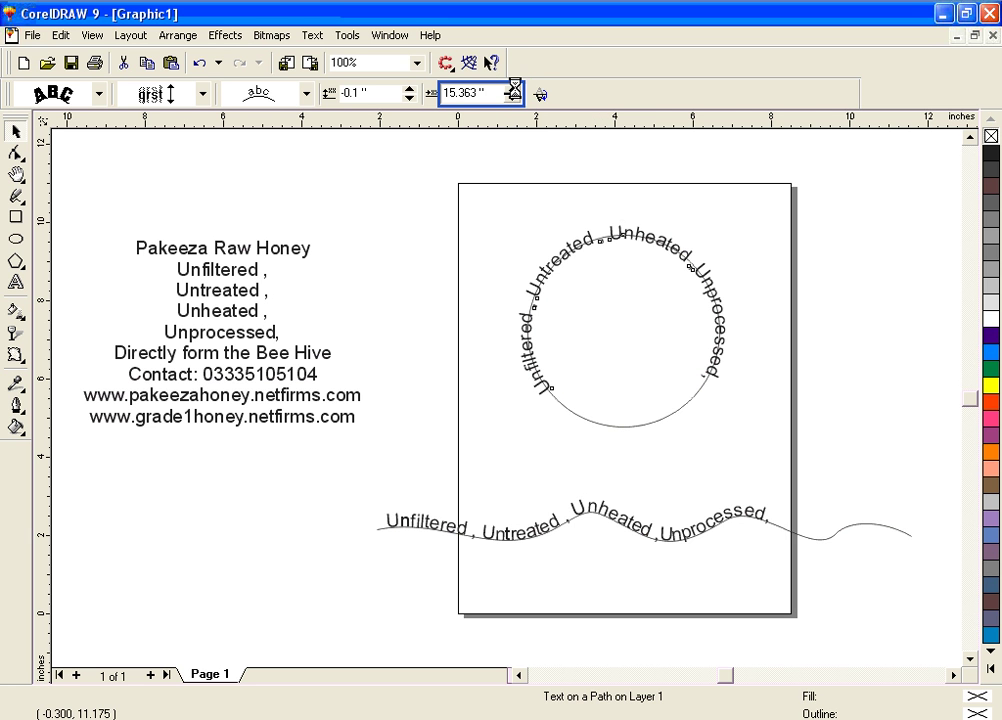
pyautogui.click(514, 88)
pyautogui.click(514, 88)
pyautogui.click(514, 88)
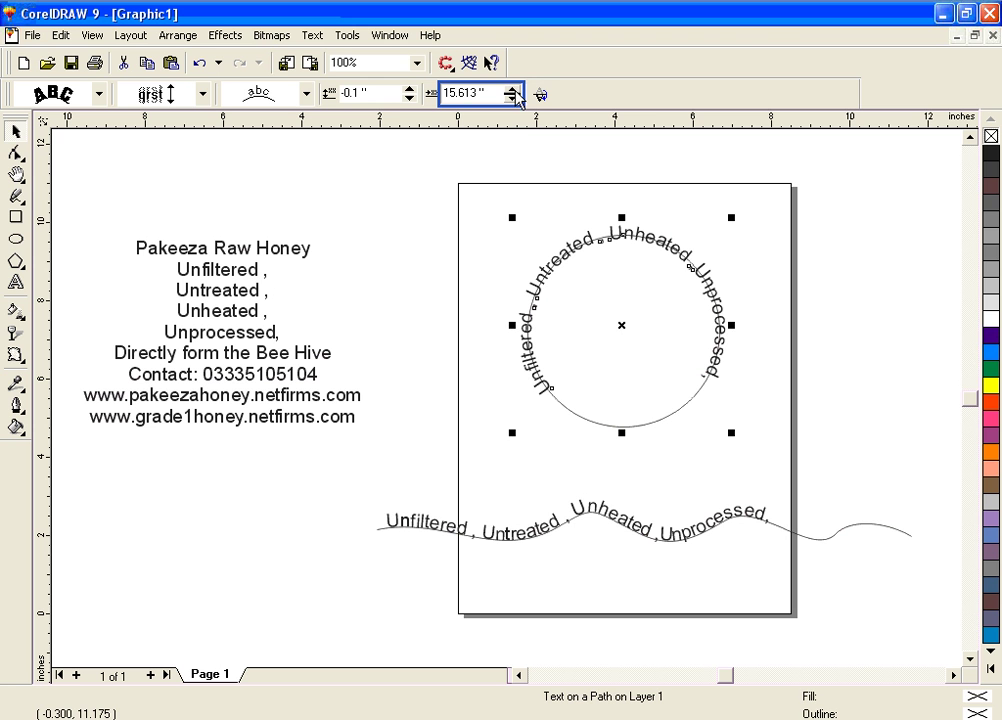
pyautogui.moveTo(515, 100); pyautogui.dragTo(527, 210)
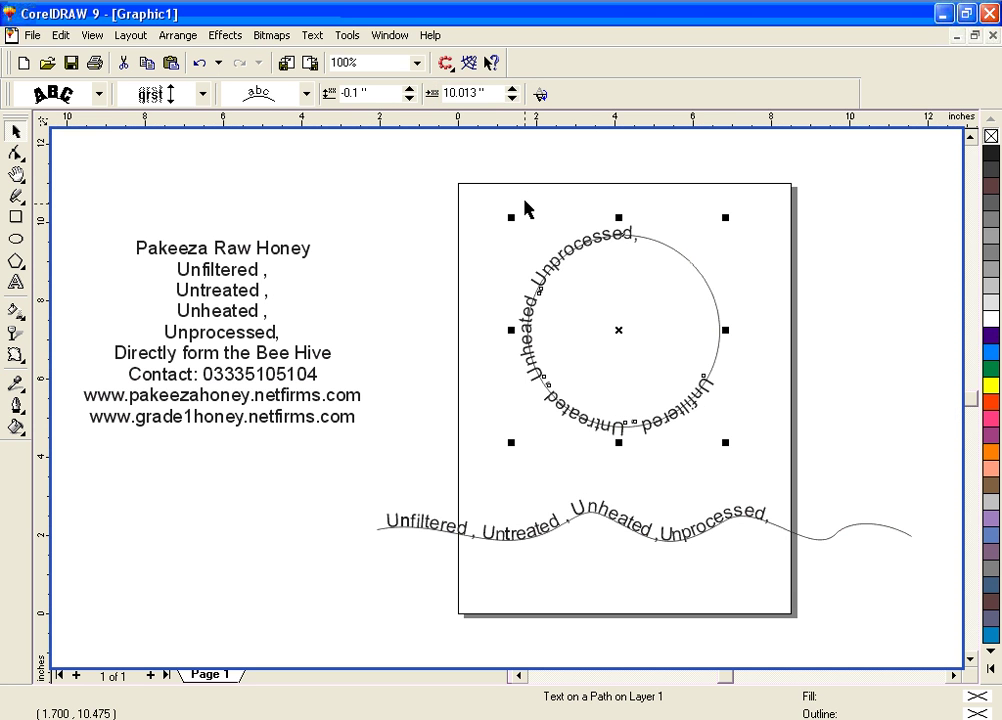
# - Raise the horizontal offset of the circle's path text to 10.363 inches
pyautogui.click(511, 89)
pyautogui.click(511, 89)
pyautogui.click(511, 89)
pyautogui.click(511, 89)
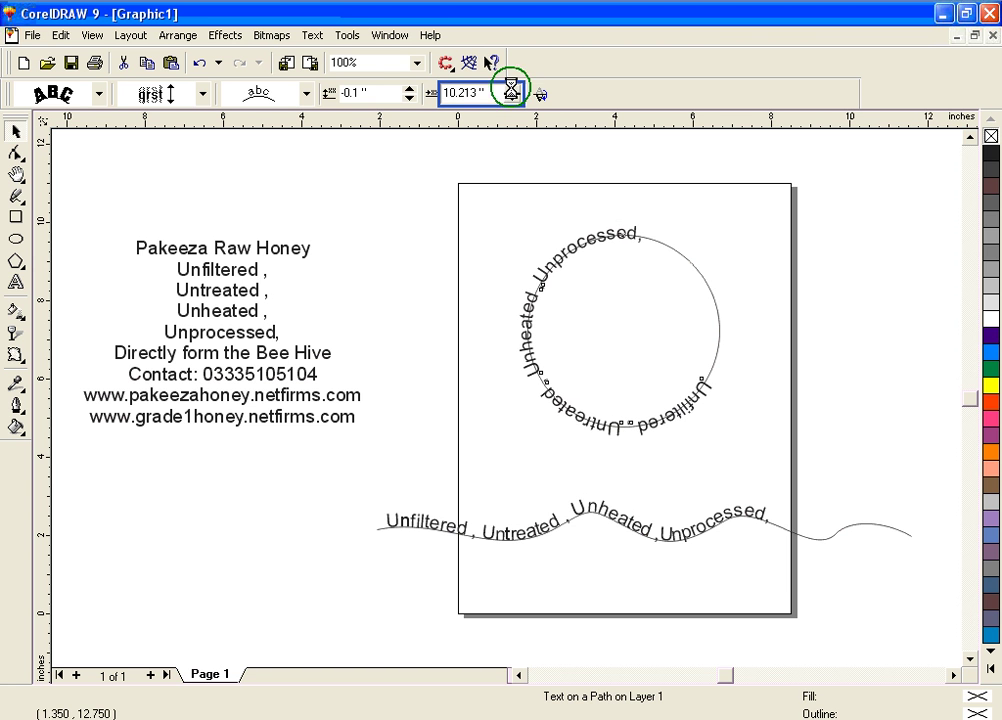
pyautogui.click(511, 88)
pyautogui.click(511, 88)
pyautogui.click(511, 88)
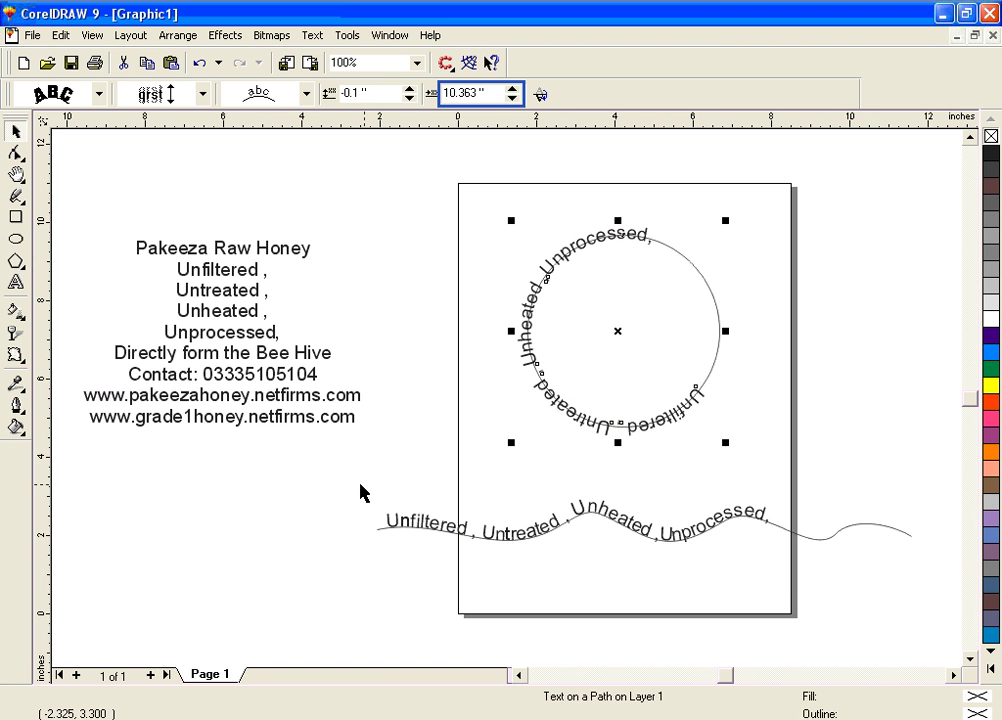
# - Select the text on the wavy curve and raise its horizontal offset in small increments to at least 1.098 inches
pyautogui.moveTo(339, 467); pyautogui.dragTo(918, 598)
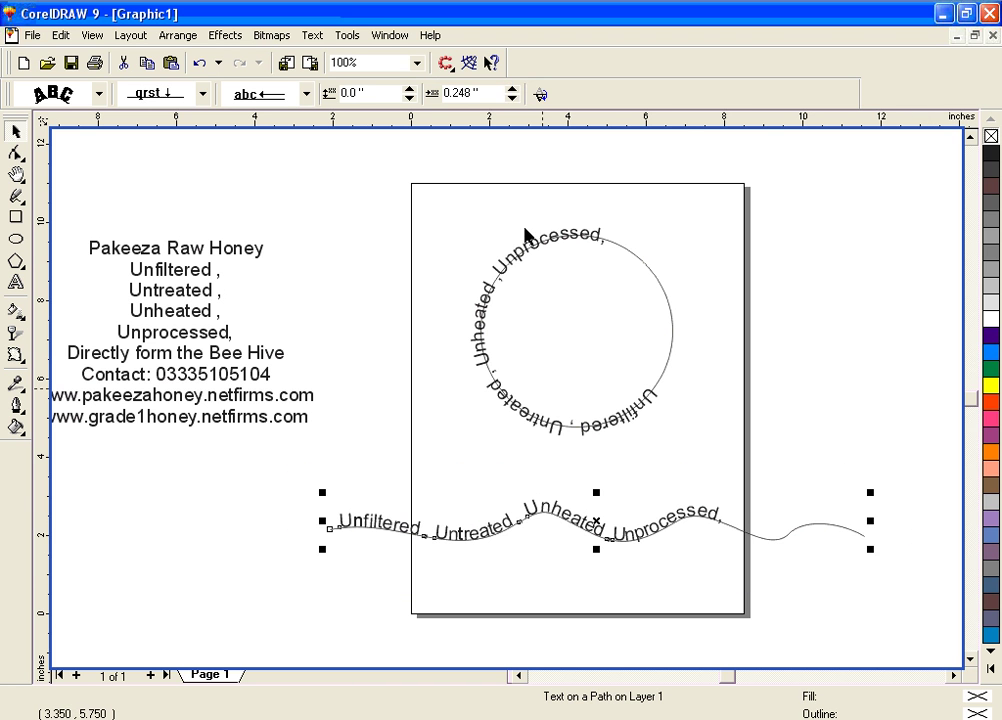
pyautogui.click(511, 89)
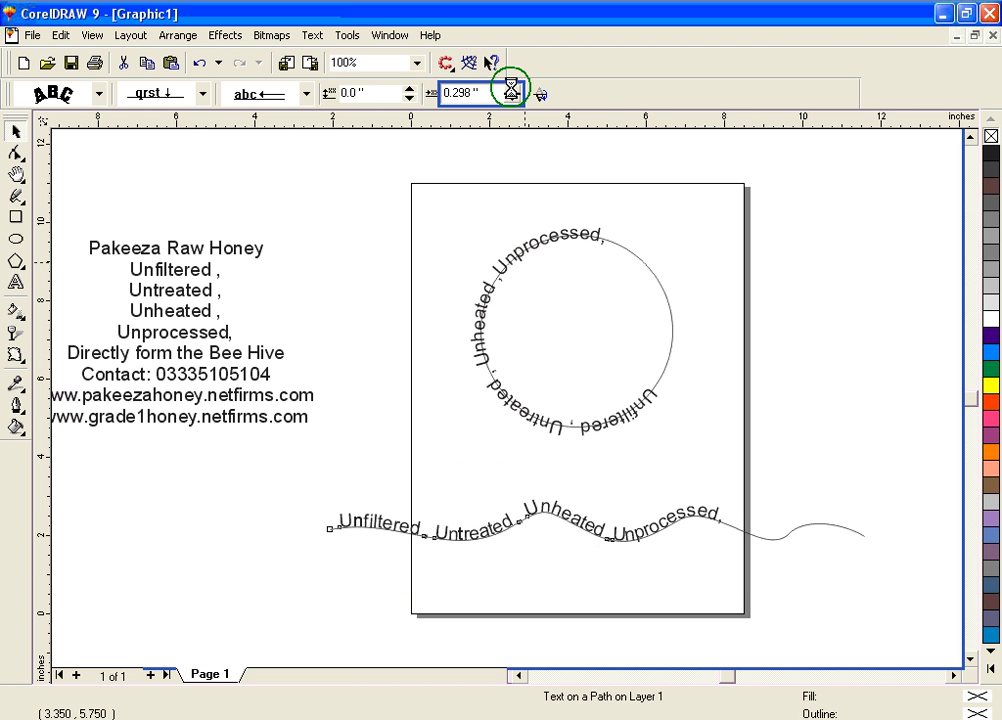
pyautogui.click(511, 89)
pyautogui.click(511, 89)
pyautogui.click(511, 89)
pyautogui.click(511, 89)
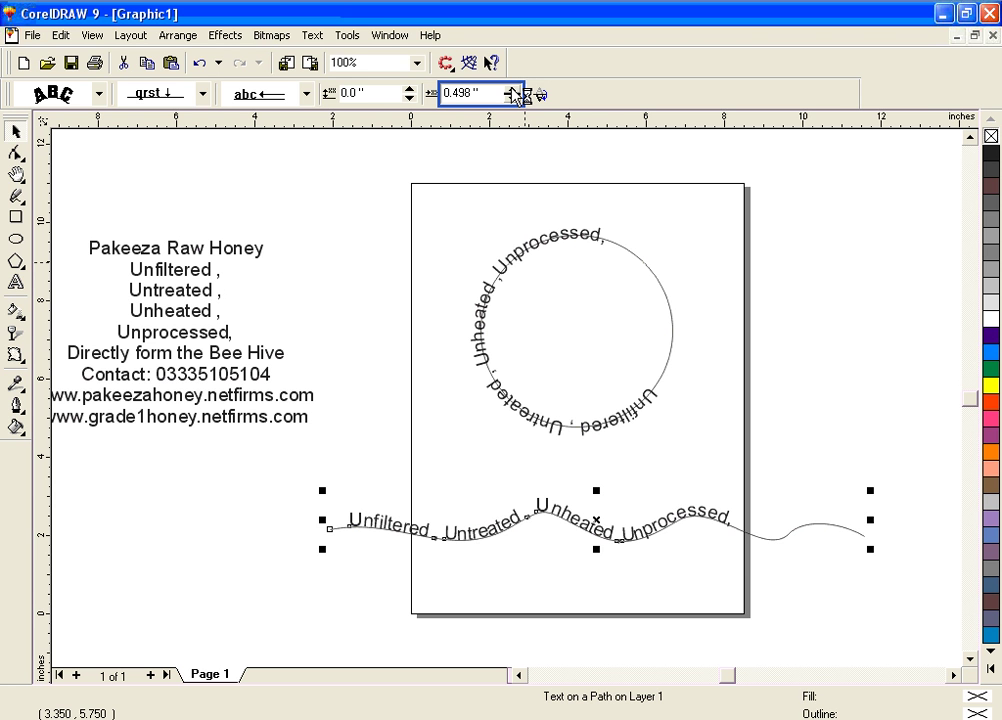
pyautogui.click(512, 89)
pyautogui.click(512, 89)
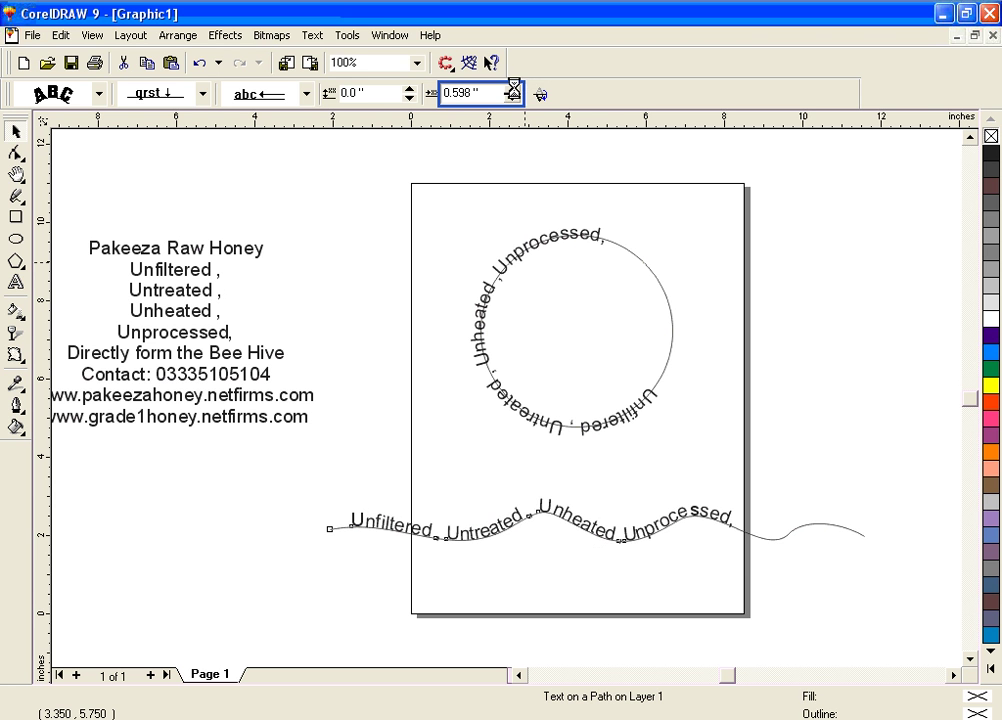
pyautogui.click(512, 89)
pyautogui.click(512, 89)
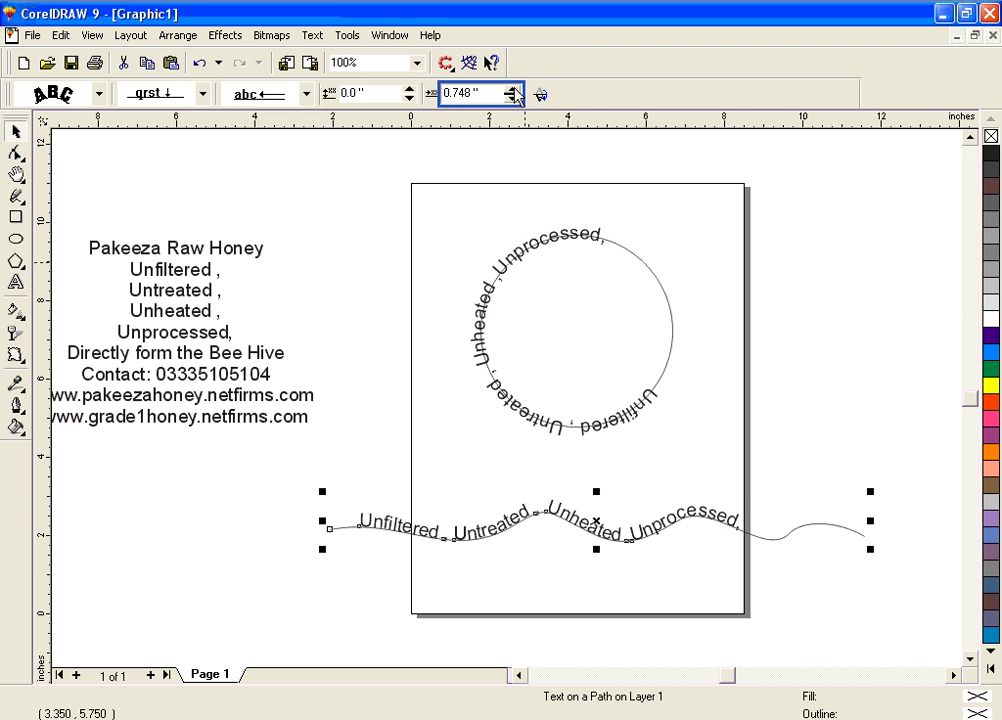
pyautogui.click(512, 89)
pyautogui.click(512, 89)
pyautogui.click(512, 89)
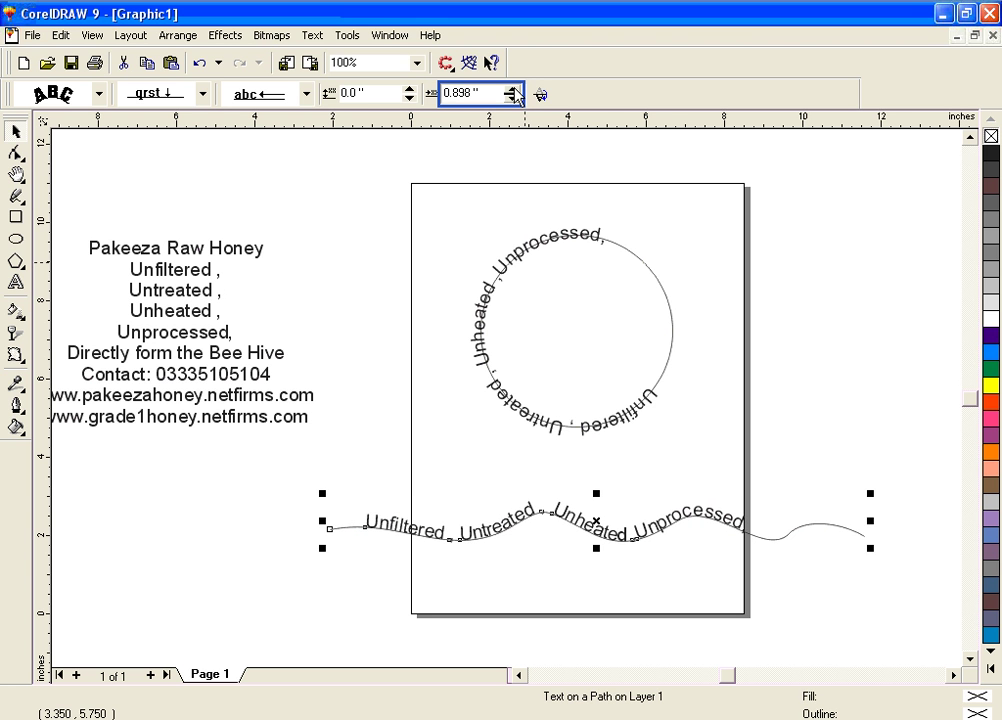
pyautogui.click(512, 89)
pyautogui.click(512, 89)
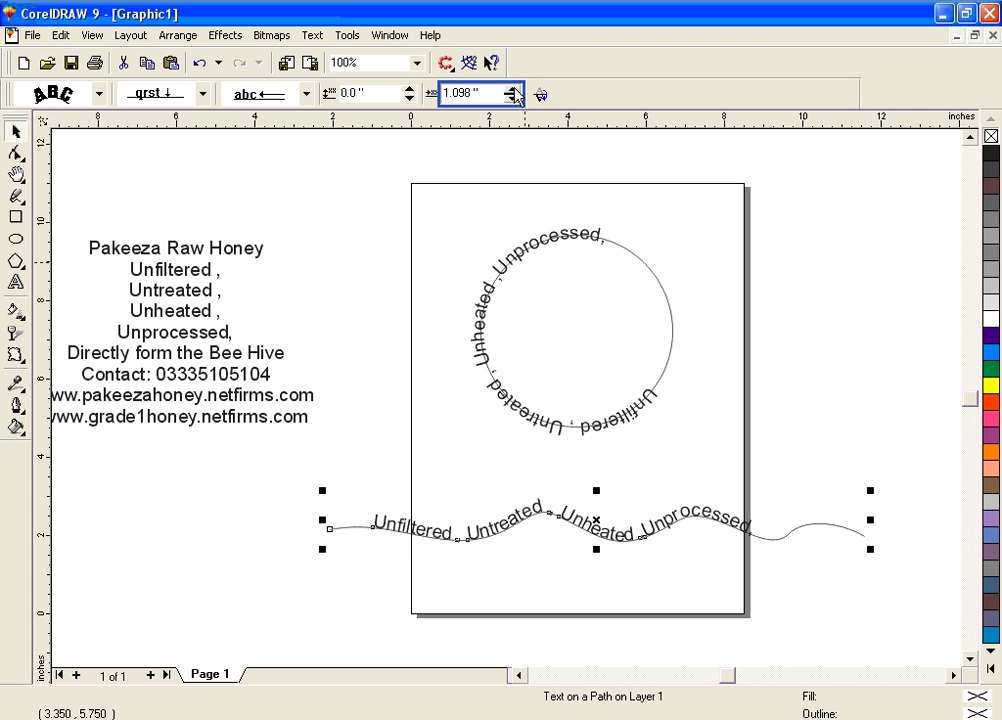
pyautogui.click(512, 89)
pyautogui.click(512, 89)
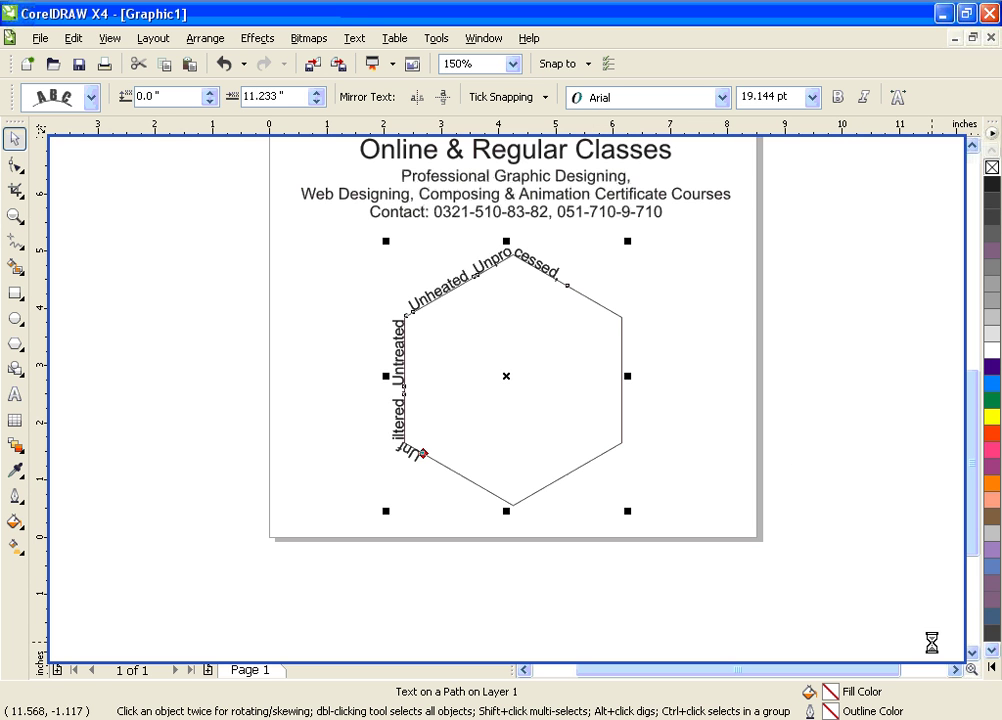
# - In CorelDRAW X4, draw a freehand curve about 12.2 by 2.9 inches with a tall hump, below the hexagon
pyautogui.scroll(-2, 766, 515)
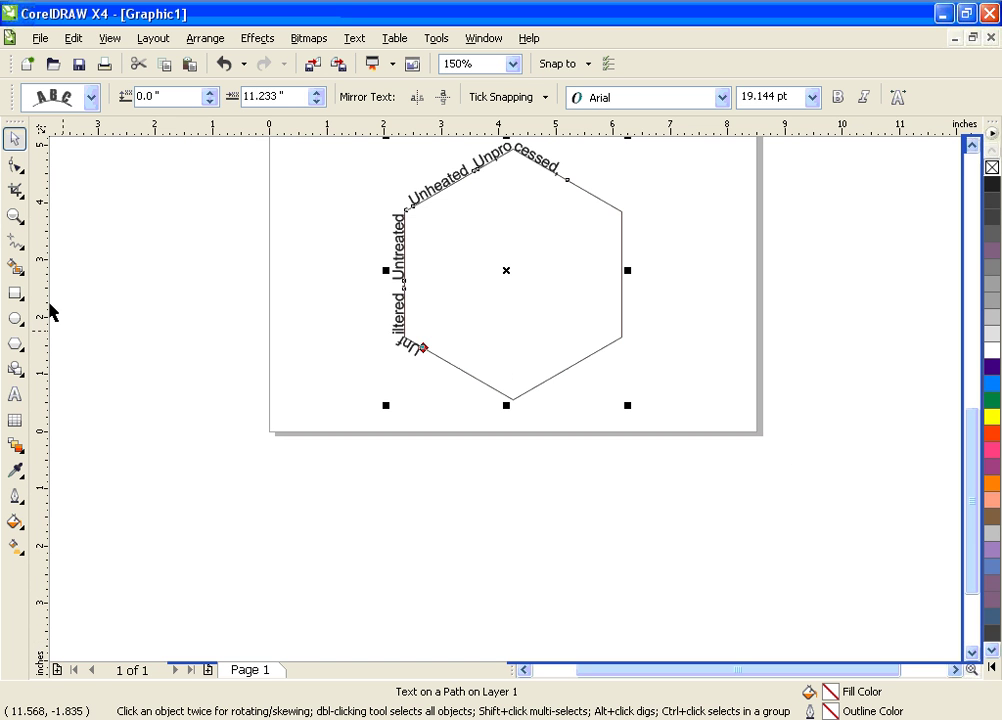
pyautogui.click(14, 241)
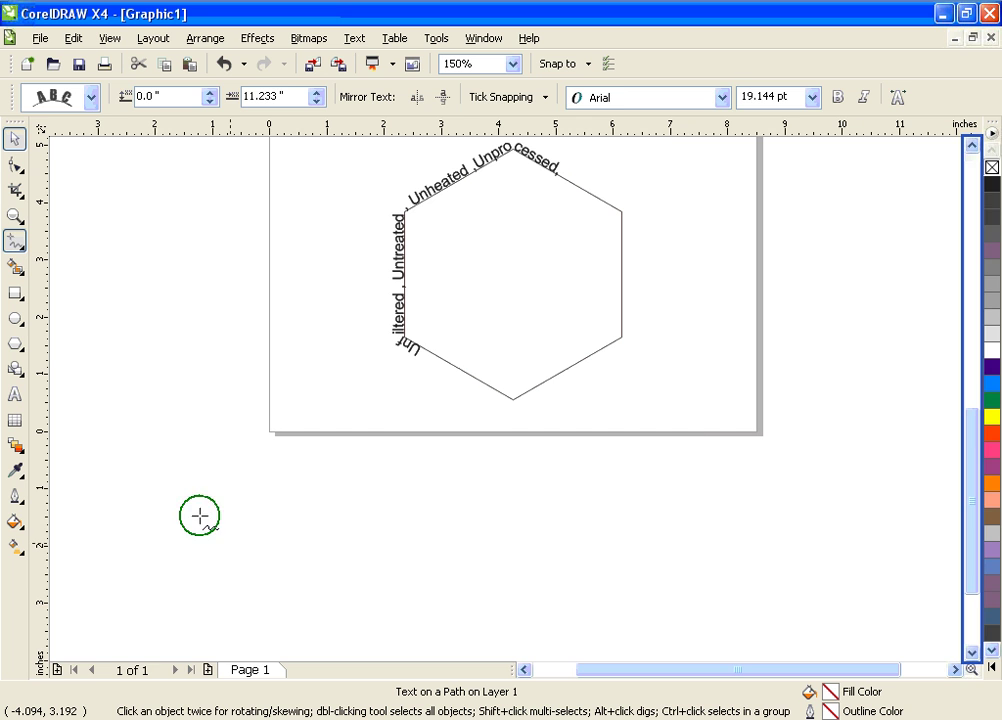
pyautogui.moveTo(200, 516)
pyautogui.mouseDown()
pyautogui.moveTo(546, 546)
pyautogui.moveTo(703, 441)
pyautogui.mouseUp()
pyautogui.moveTo(719, 386)
pyautogui.mouseDown()
pyautogui.moveTo(771, 379)
pyautogui.moveTo(833, 422)
pyautogui.moveTo(895, 530)
pyautogui.mouseUp()
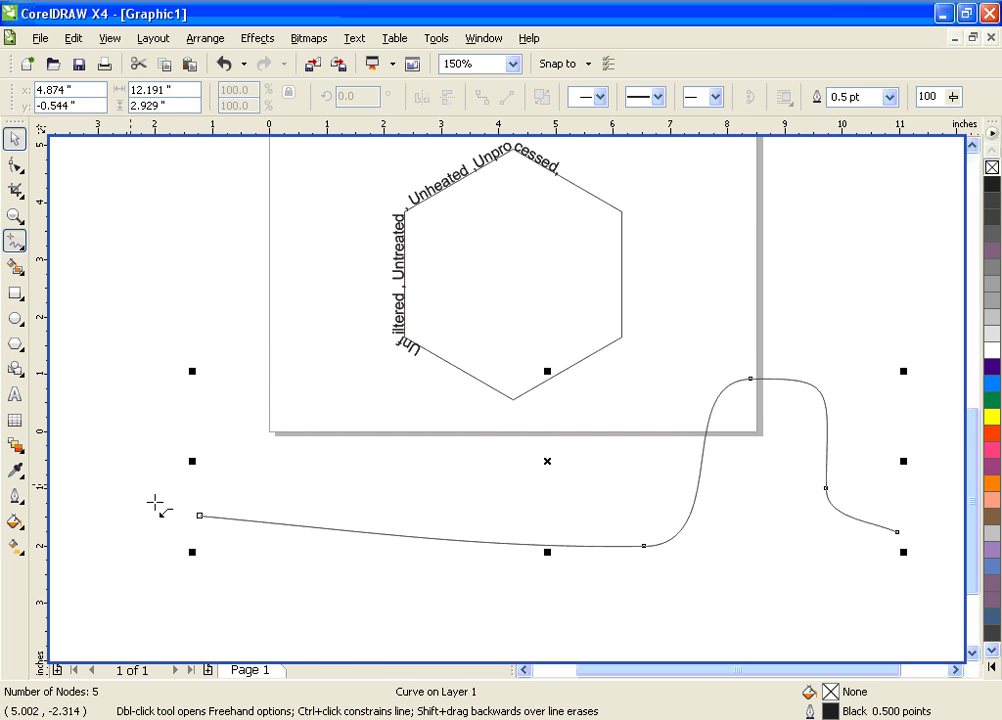
# - Place the text "Unfiltered , Untreated , Unheated ,Unprocessed," along the new freehand curve, starting near its beginning, using the Text tool
pyautogui.click(16, 389)
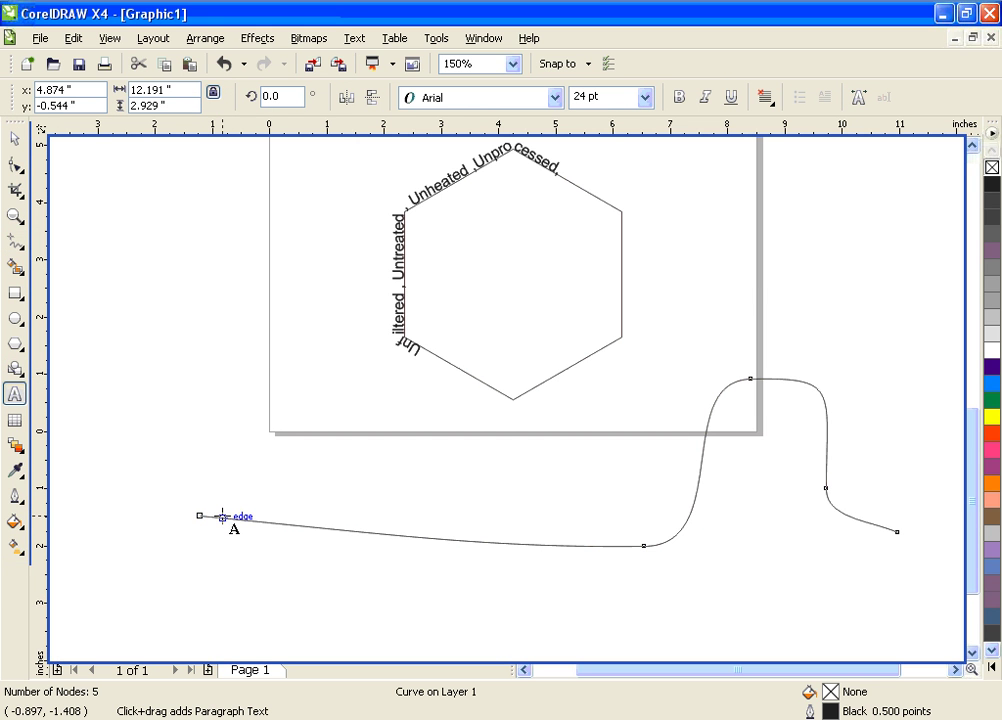
pyautogui.click(215, 515)
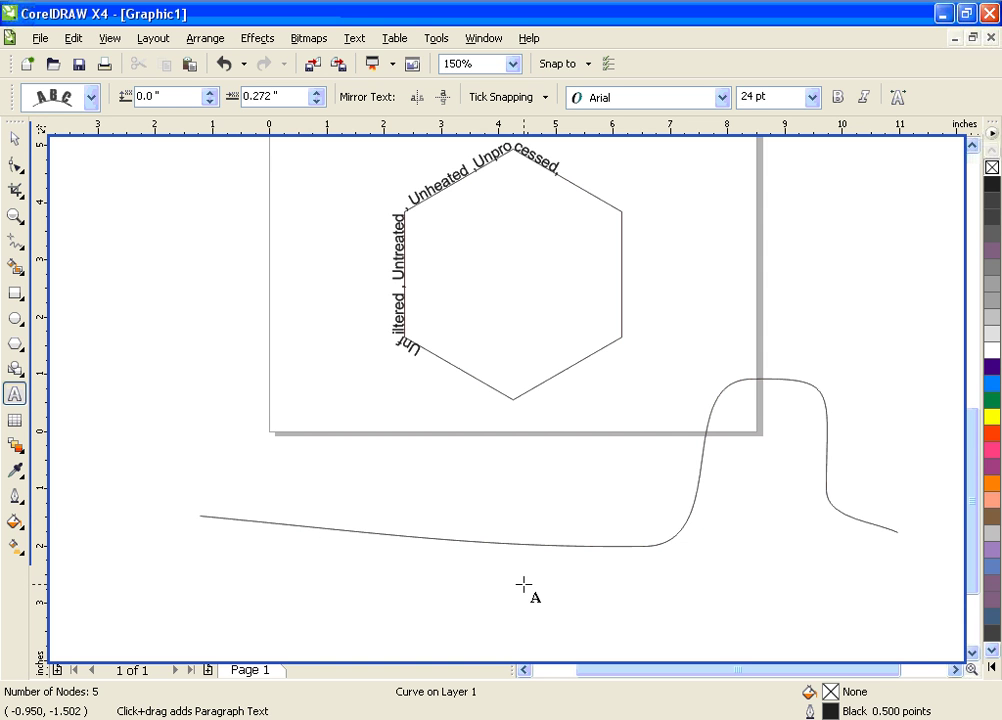
pyautogui.write('Unfiltered , Untreated , Unheated ,Unprocessed,')
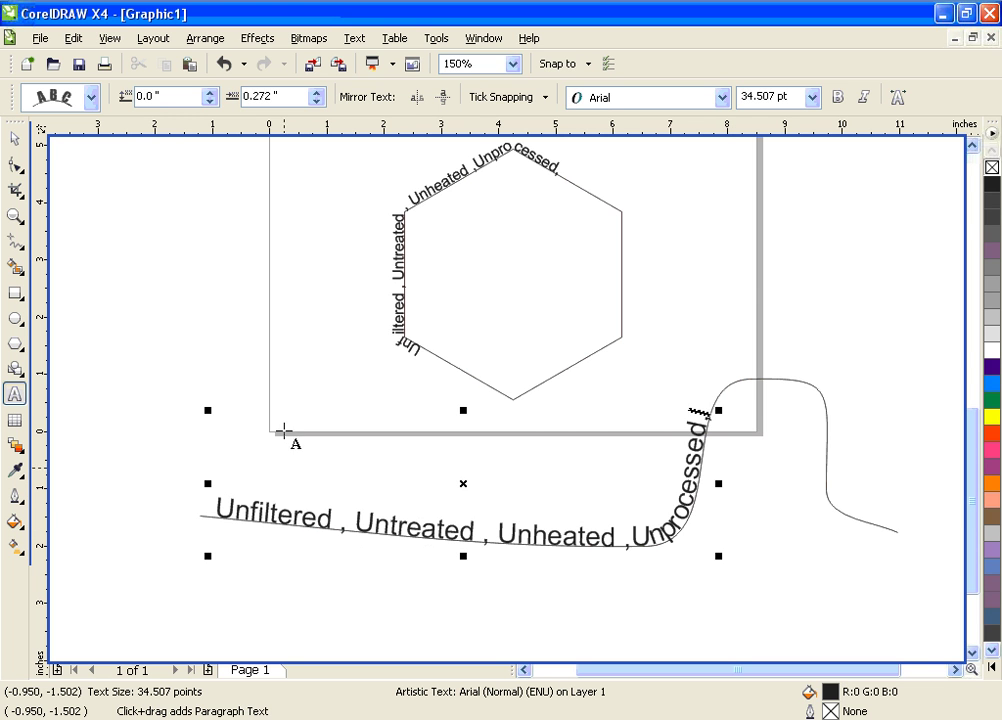
# - Raise the freehand curve text's offset along the path to 0.872 inches
pyautogui.click(317, 95)
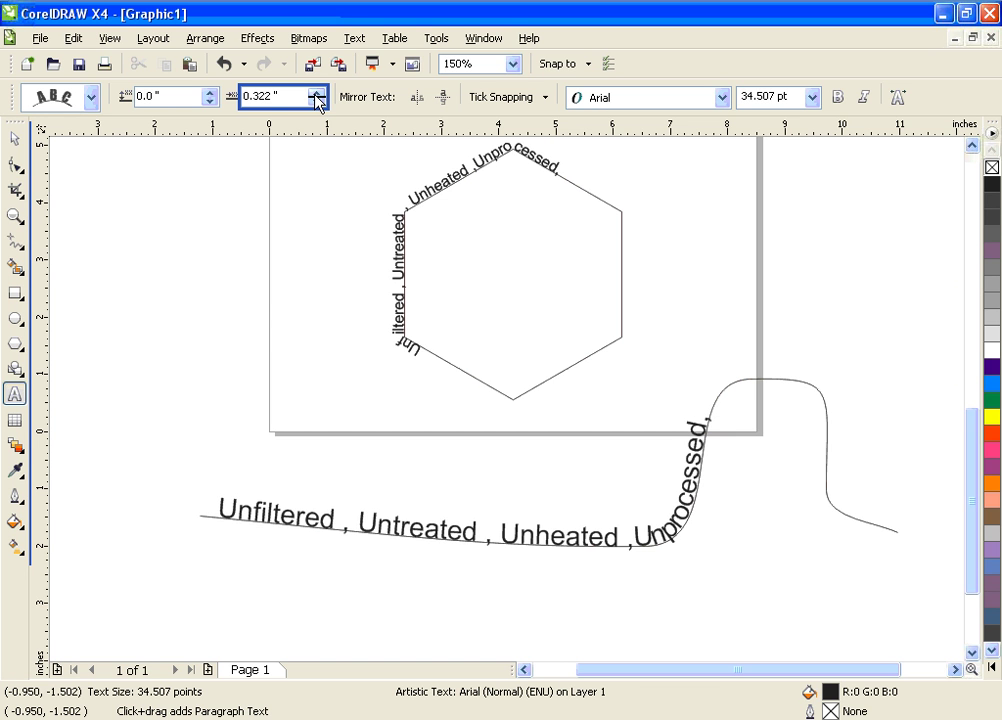
pyautogui.click(317, 95)
pyautogui.click(317, 95)
pyautogui.click(317, 95)
pyautogui.click(317, 95)
pyautogui.click(317, 95)
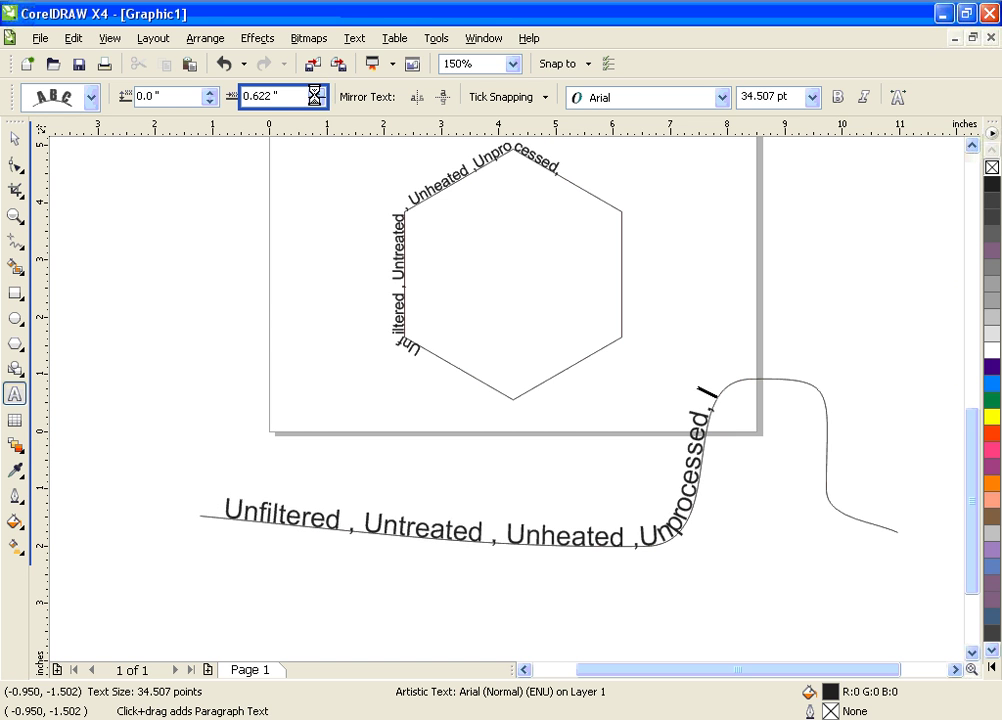
pyautogui.click(317, 95)
pyautogui.click(317, 95)
pyautogui.click(317, 95)
pyautogui.click(317, 95)
pyautogui.click(317, 95)
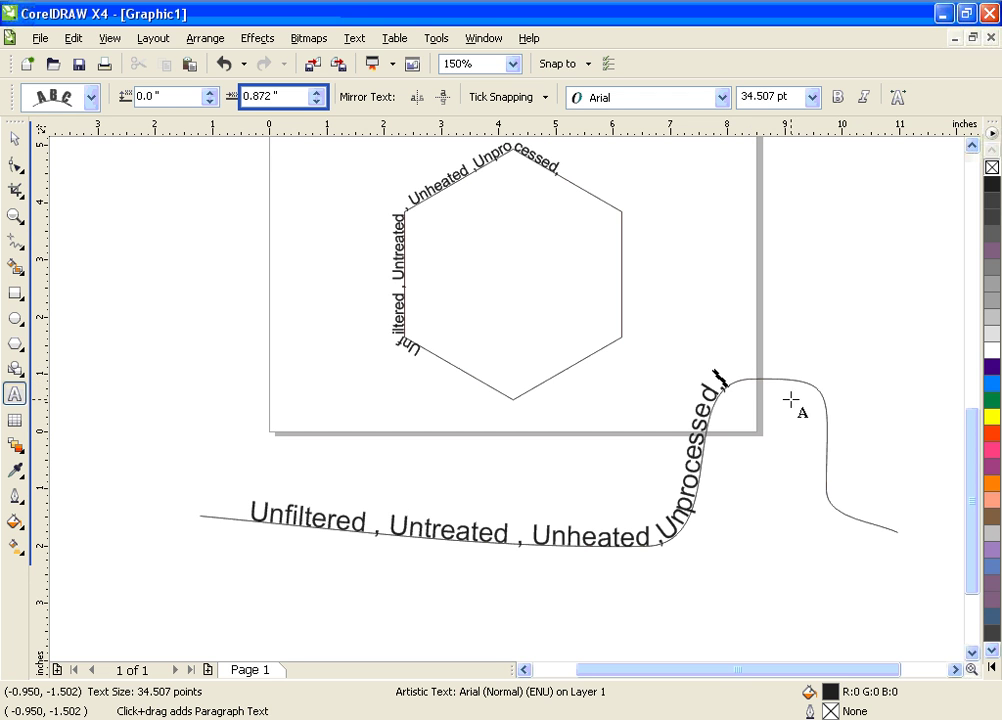
# - Append "Unfiltered , Untreated ," to the end of the freehand curve's text and finish editing with nothing selected
pyautogui.click(722, 390)
pyautogui.write(',')
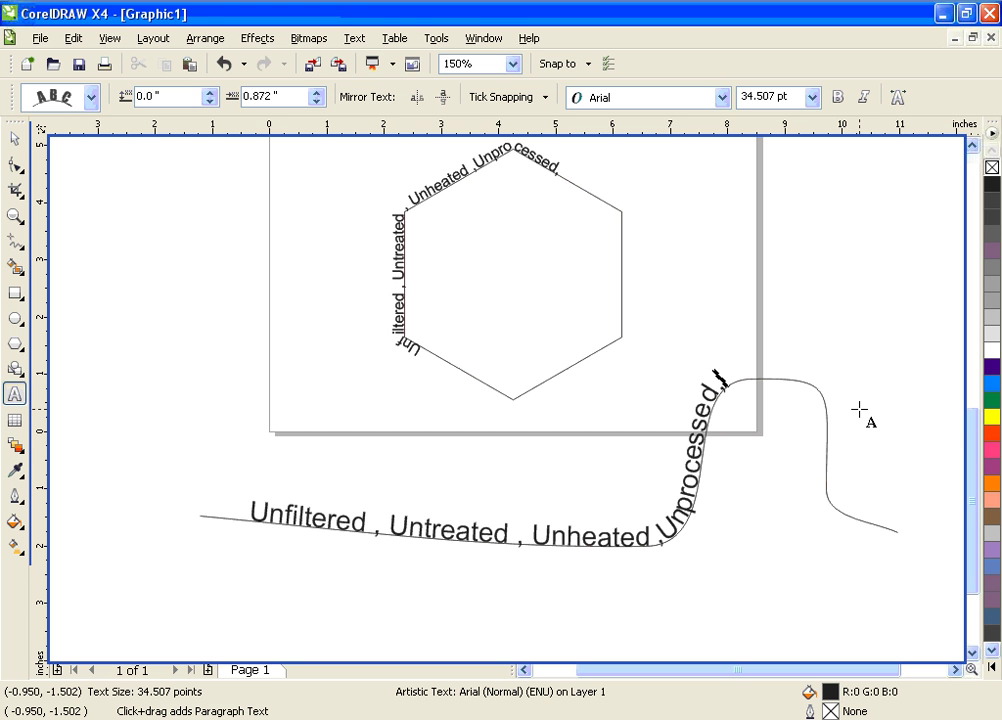
pyautogui.write('Unfiltered , Untreated')
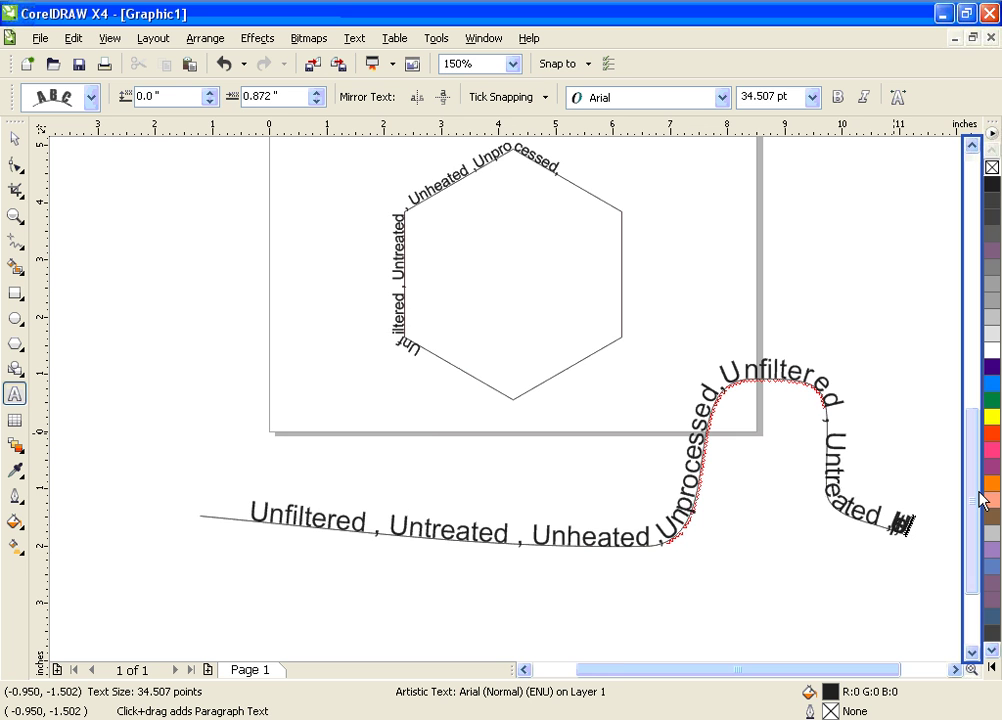
pyautogui.hscroll(3, 983, 500)
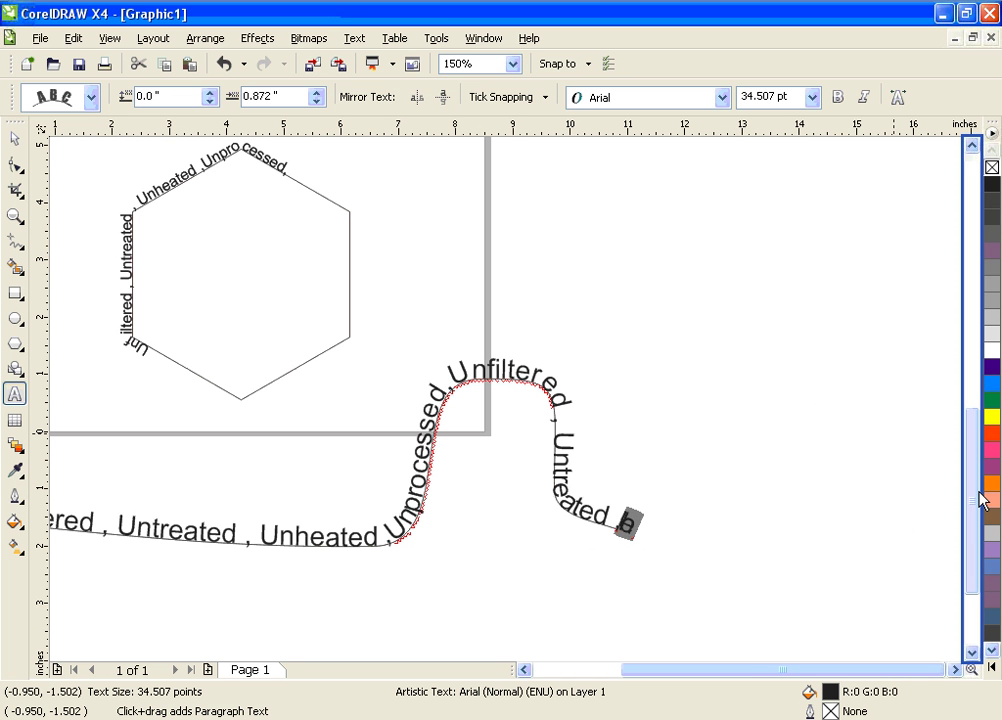
pyautogui.write(',')
pyautogui.press('Escape')
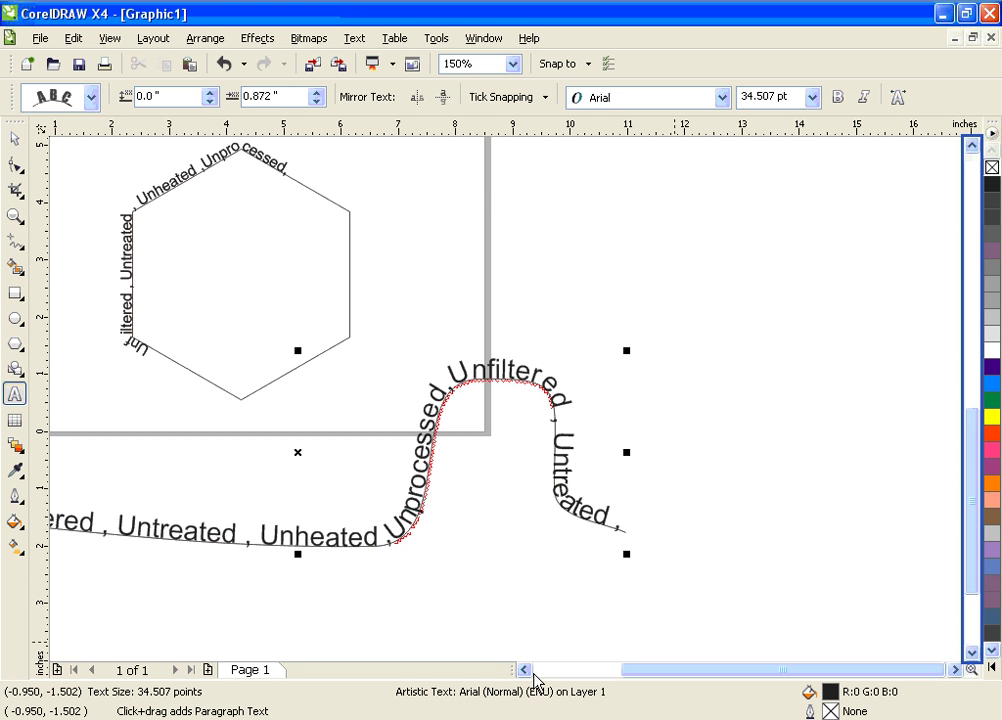
pyautogui.hscroll(-3, 535, 673)
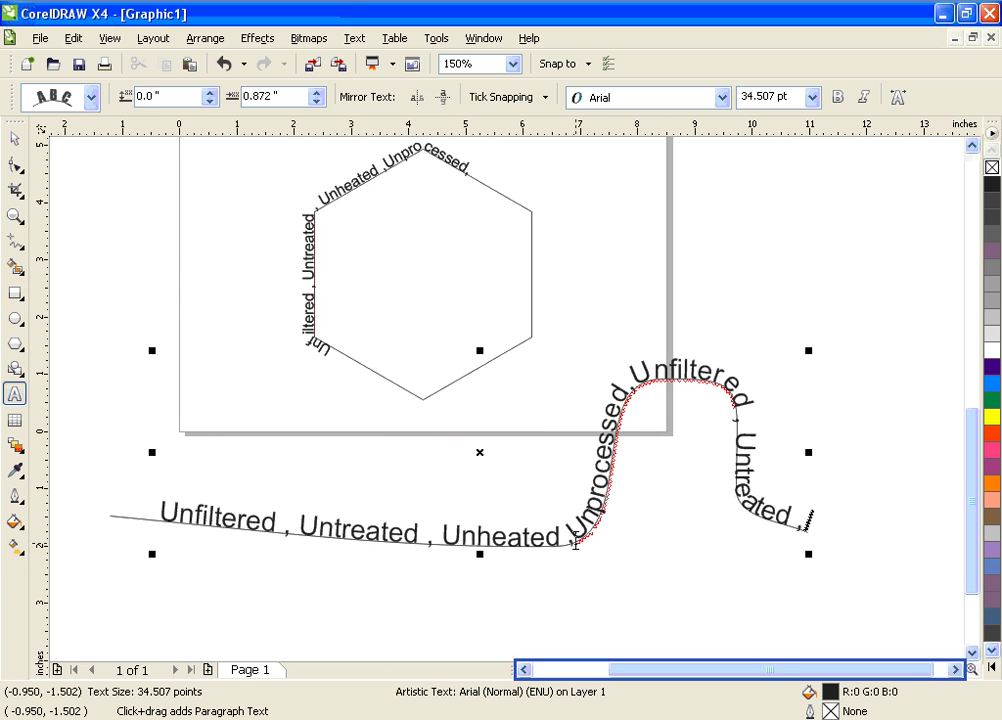
pyautogui.press('Escape')
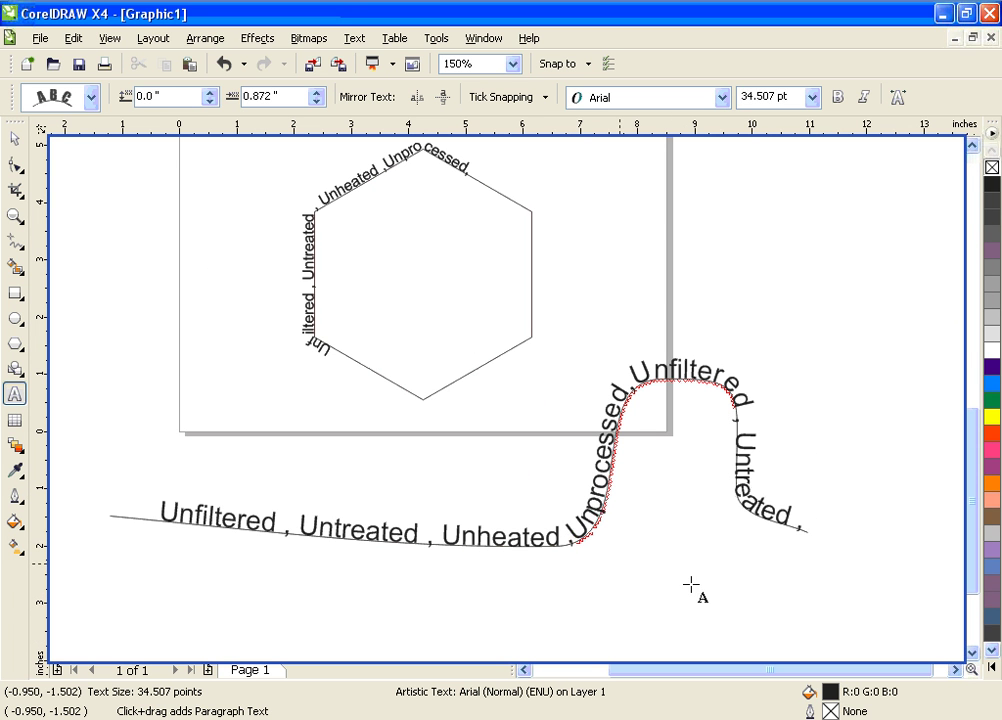
pyautogui.click(558, 537)
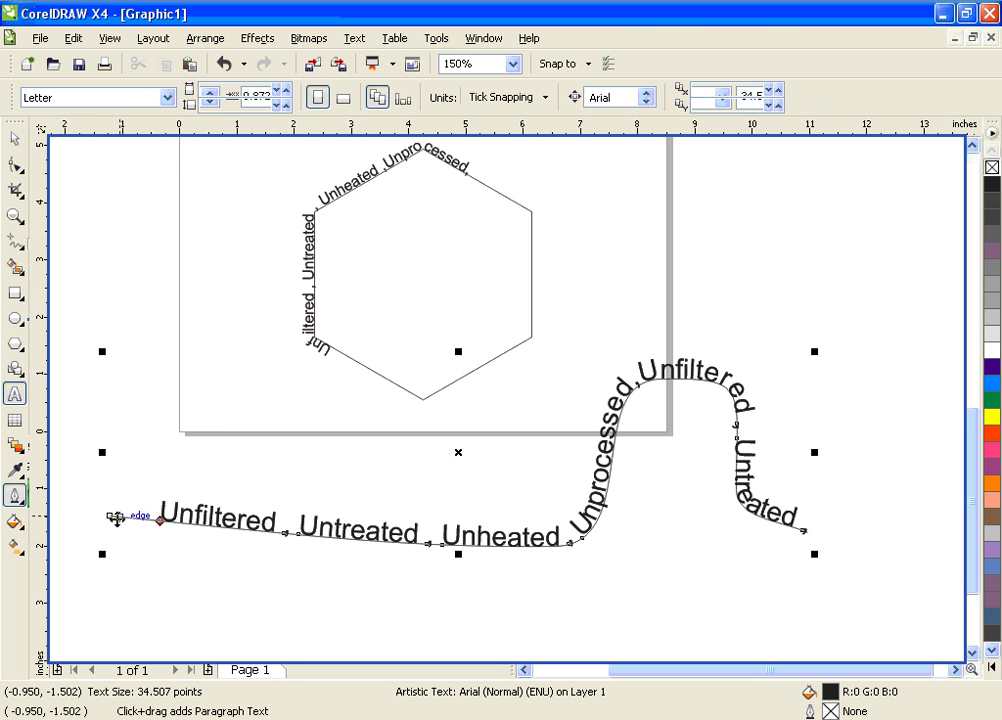
pyautogui.hotkey('ctrl', 'space')
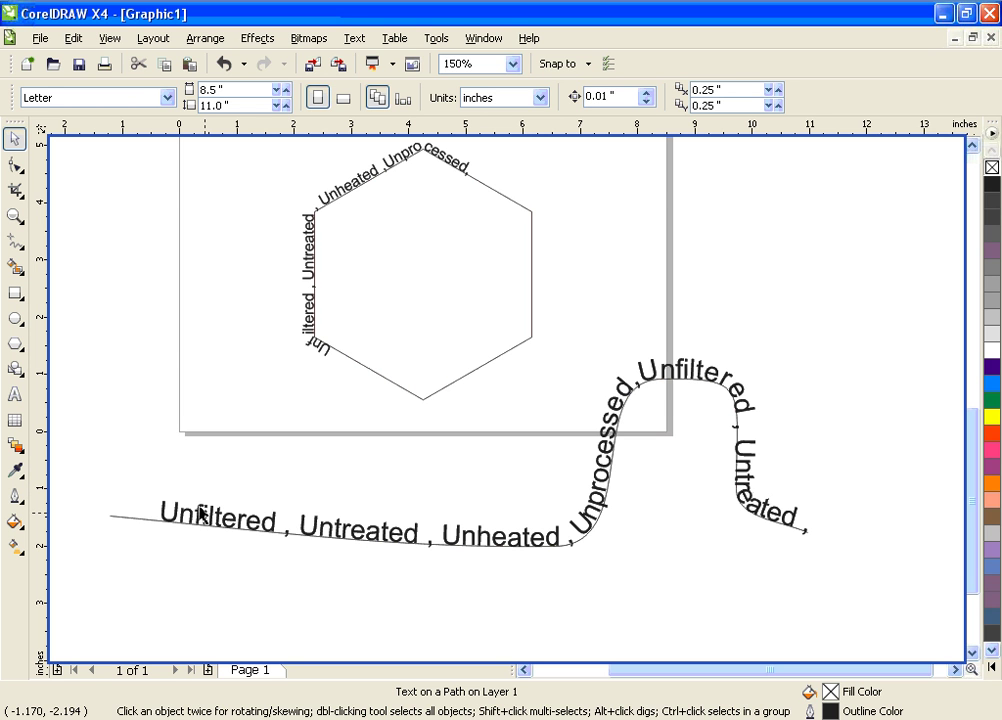
# - Select only the freehand curve beneath the path text and delete it
pyautogui.click(116, 513)
pyautogui.click(110, 517)
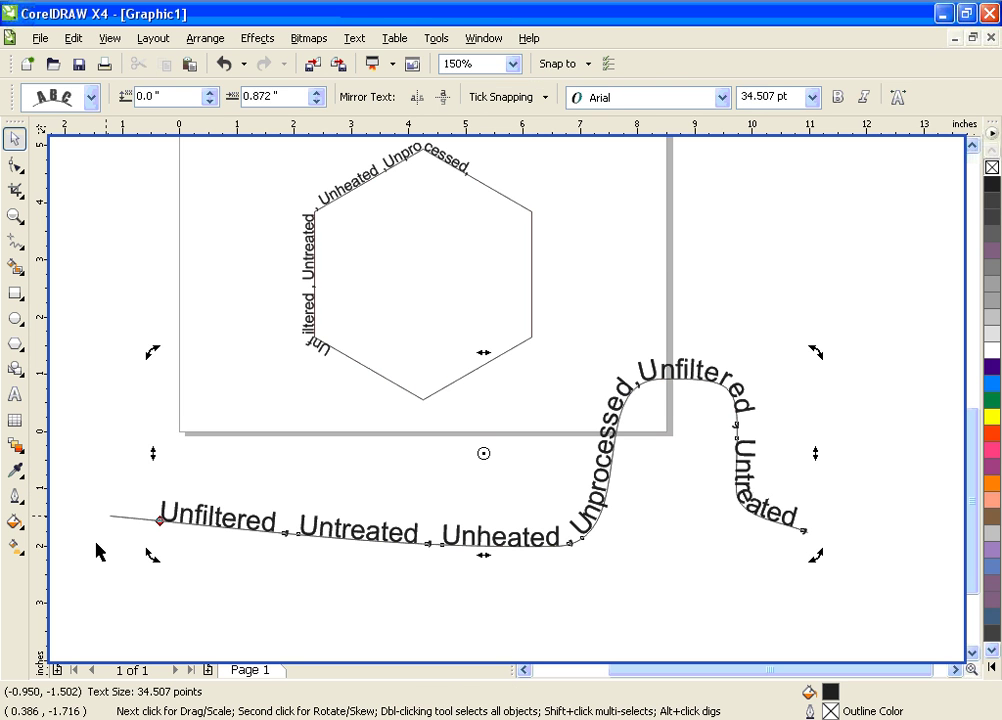
pyautogui.click(122, 518)
pyautogui.click(121, 519)
pyautogui.click(121, 519)
pyautogui.click(118, 523)
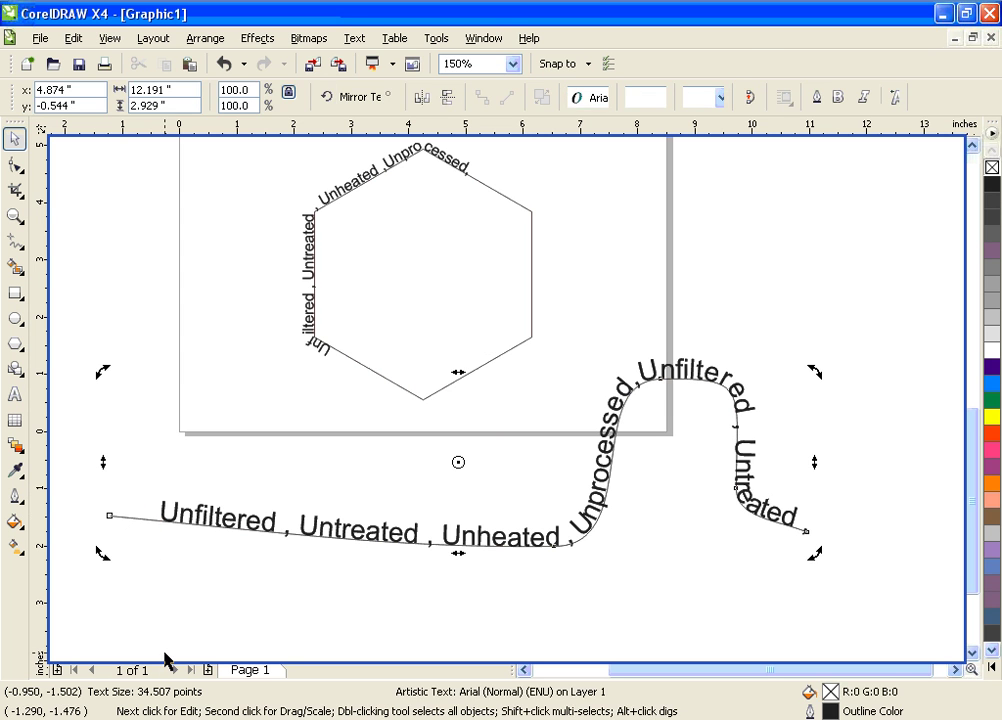
pyautogui.hotkey('ctrl', 'z')
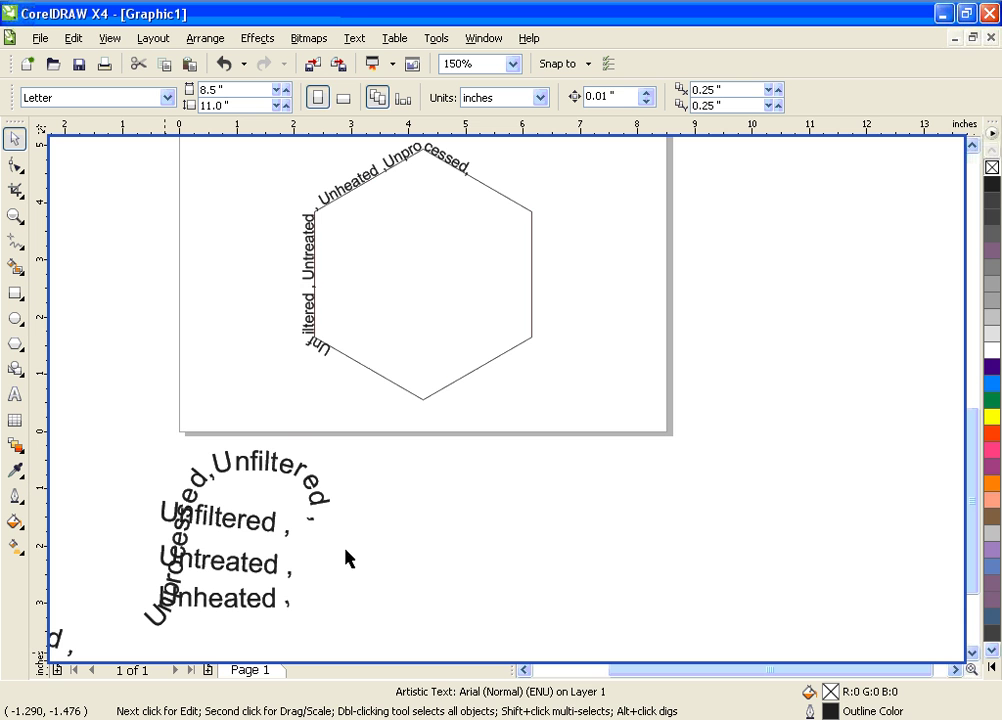
# - Select the detached pieces of text to inspect them, and undo the deletion of the freehand curve
pyautogui.click(429, 418)
pyautogui.click(527, 668)
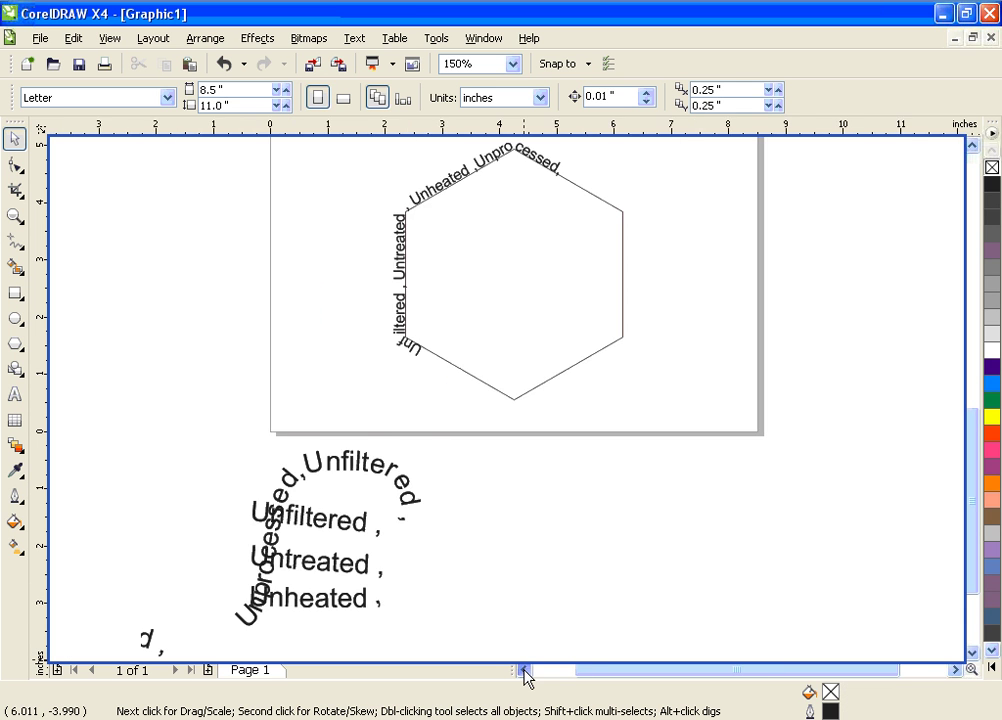
pyautogui.click(970, 650)
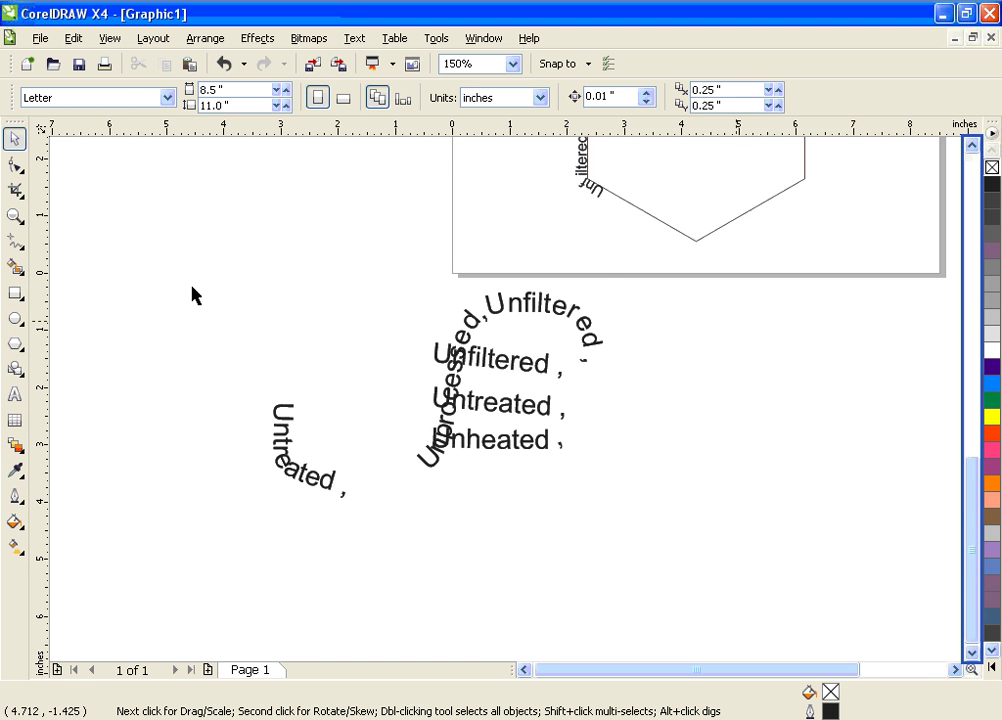
pyautogui.moveTo(171, 259); pyautogui.dragTo(714, 570)
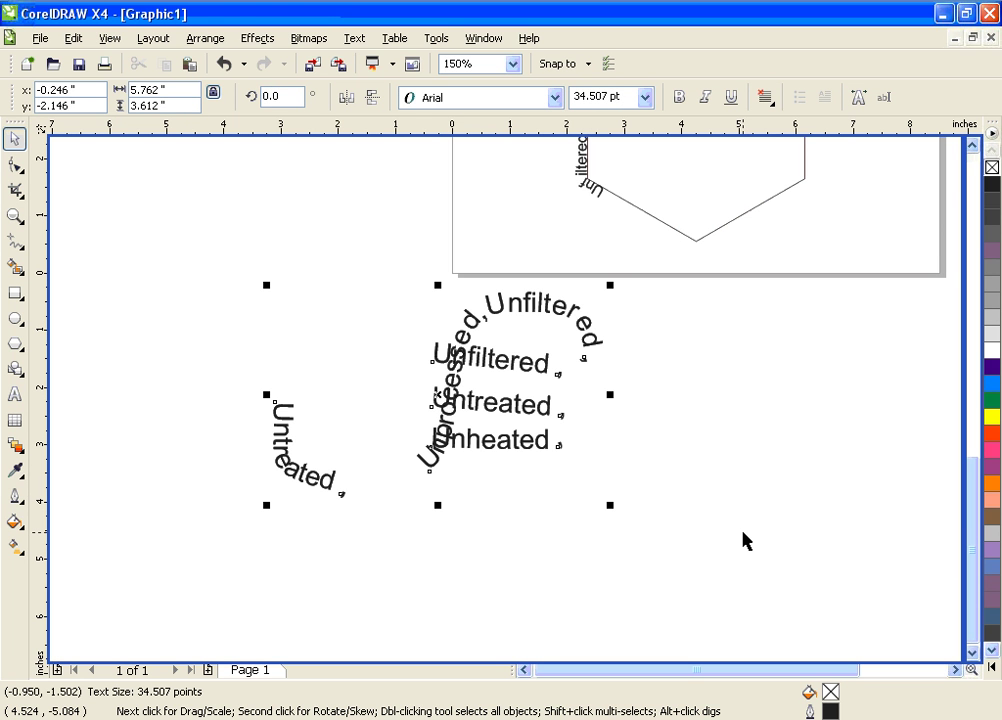
pyautogui.press('Escape')
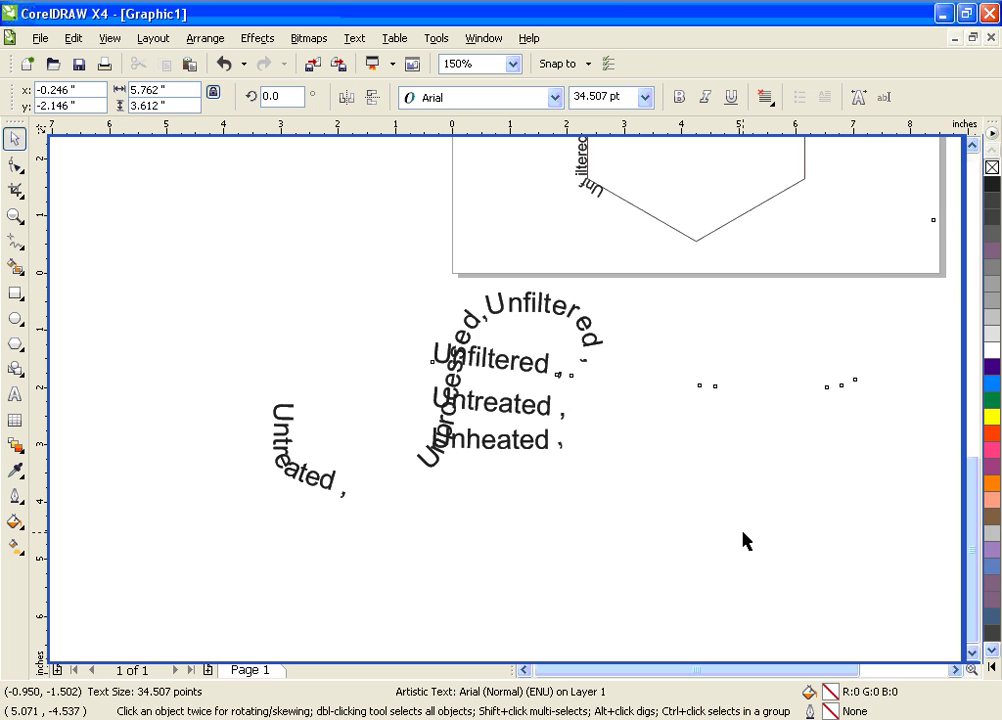
pyautogui.hotkey('ctrl', 'z')
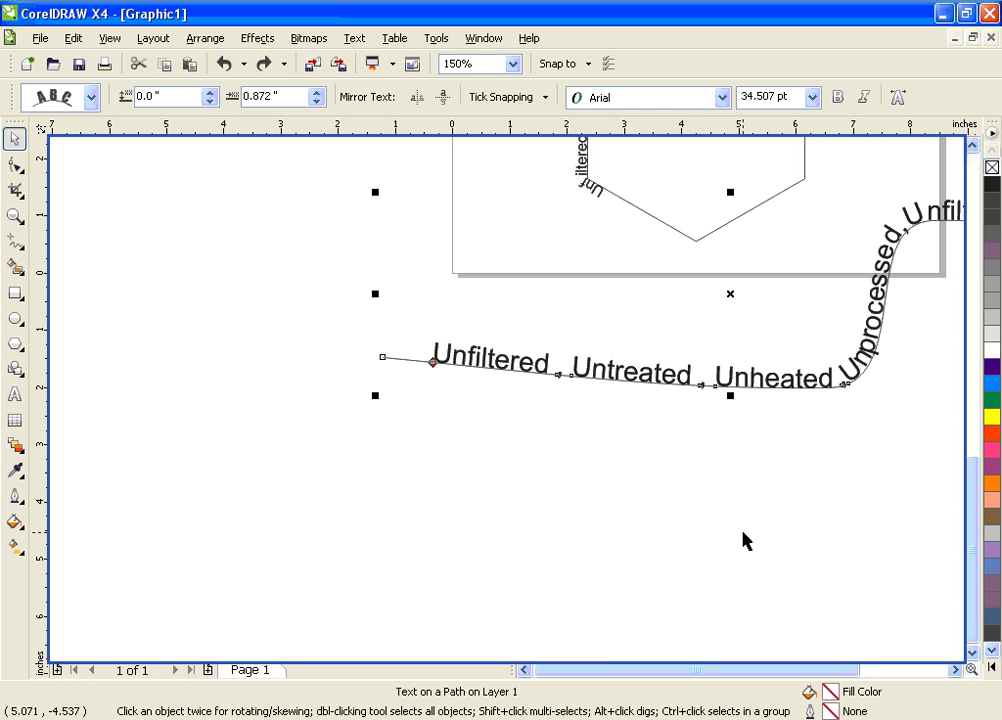
# - Hide the freehand curve by selecting its text-on-path object and removing the outline colour
pyautogui.press('Escape')
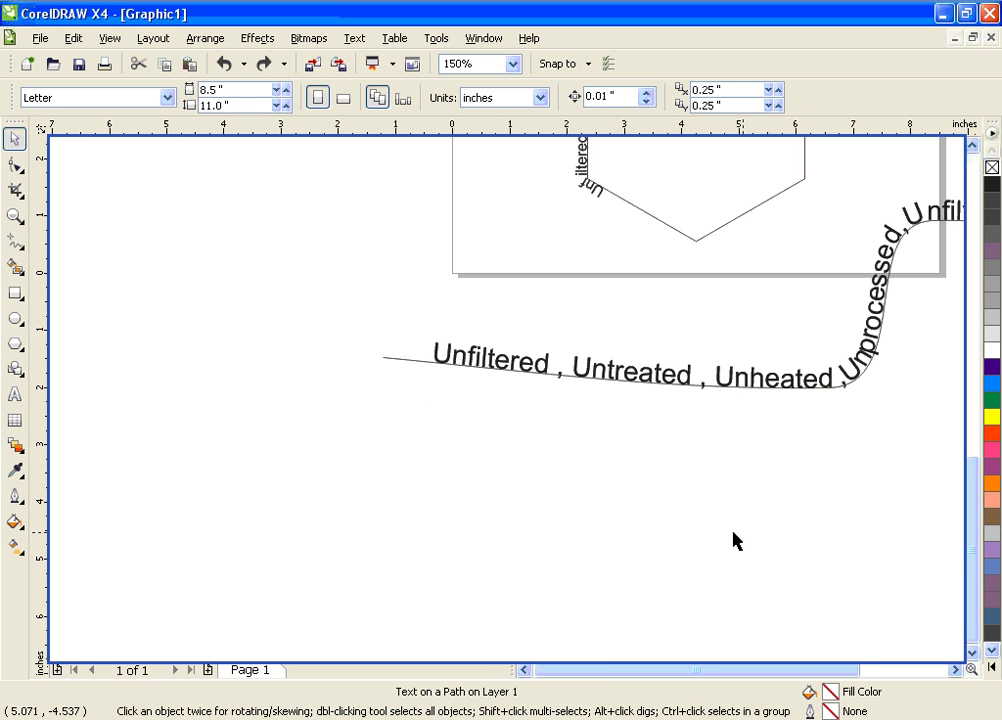
pyautogui.click(393, 359)
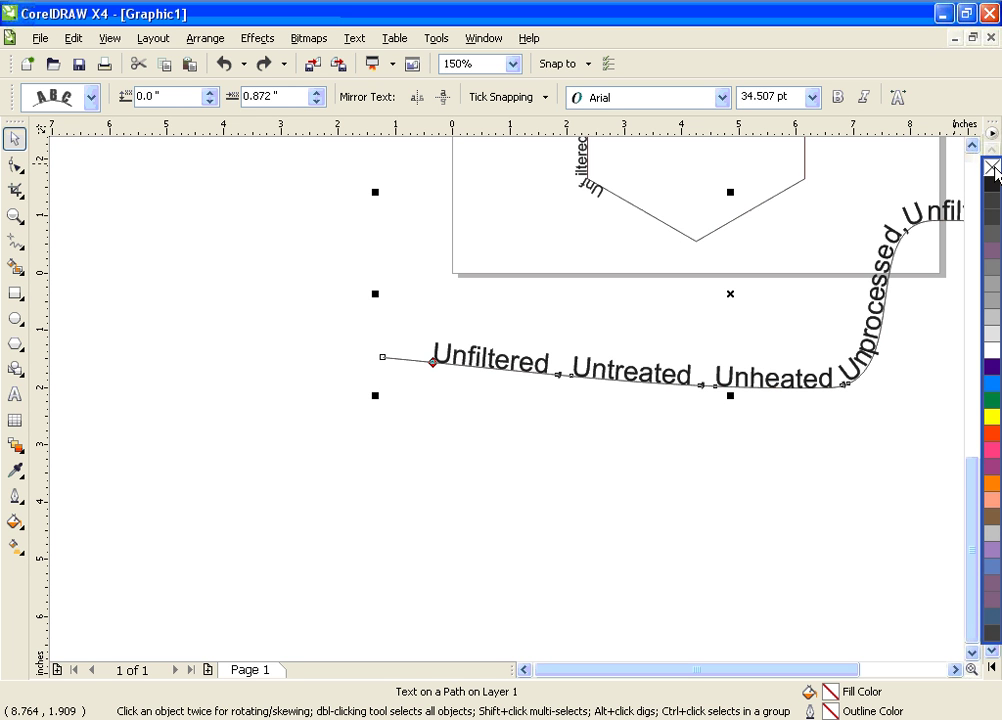
pyautogui.rightClick(994, 168)
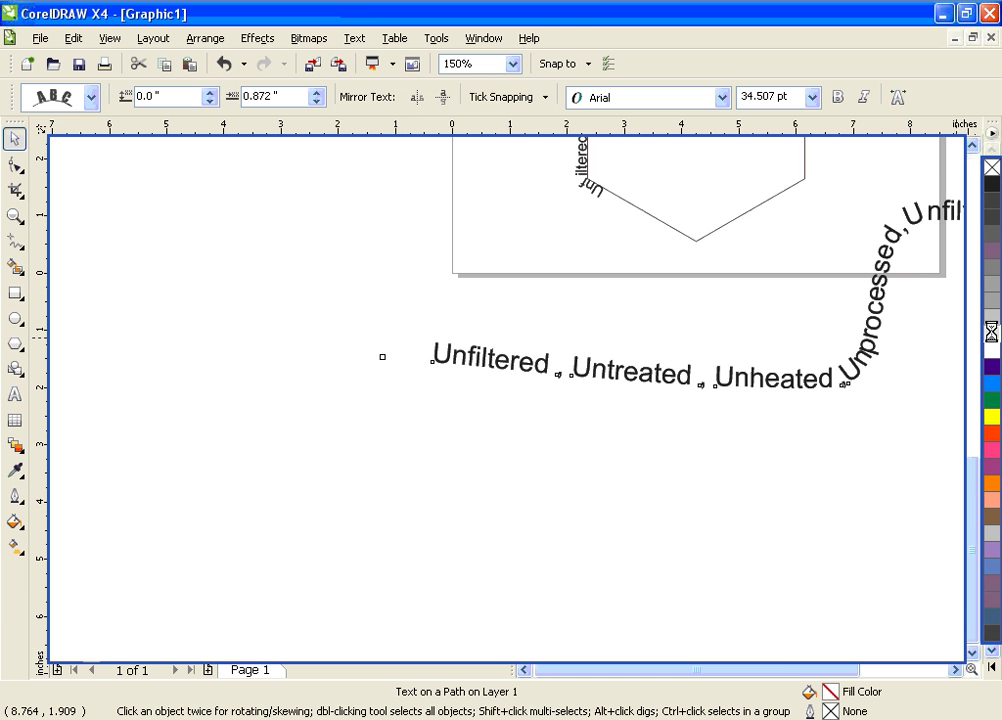
# - Give the freehand curve and its fitted text a 10% Black outline, and change that outline to Black
pyautogui.rightClick(992, 333)
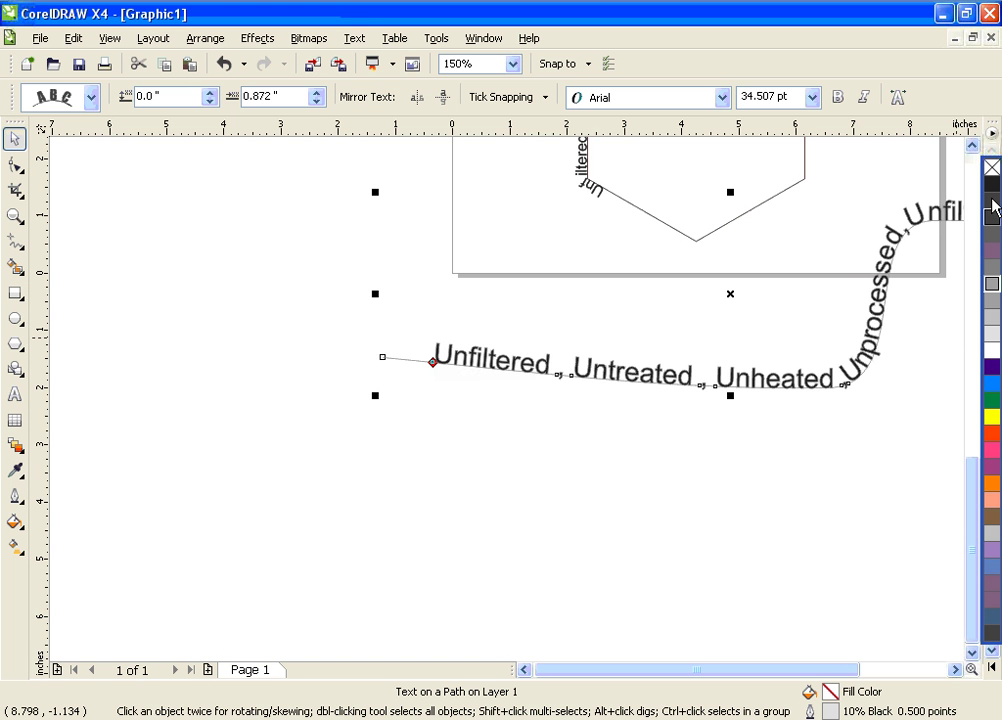
pyautogui.rightClick(992, 187)
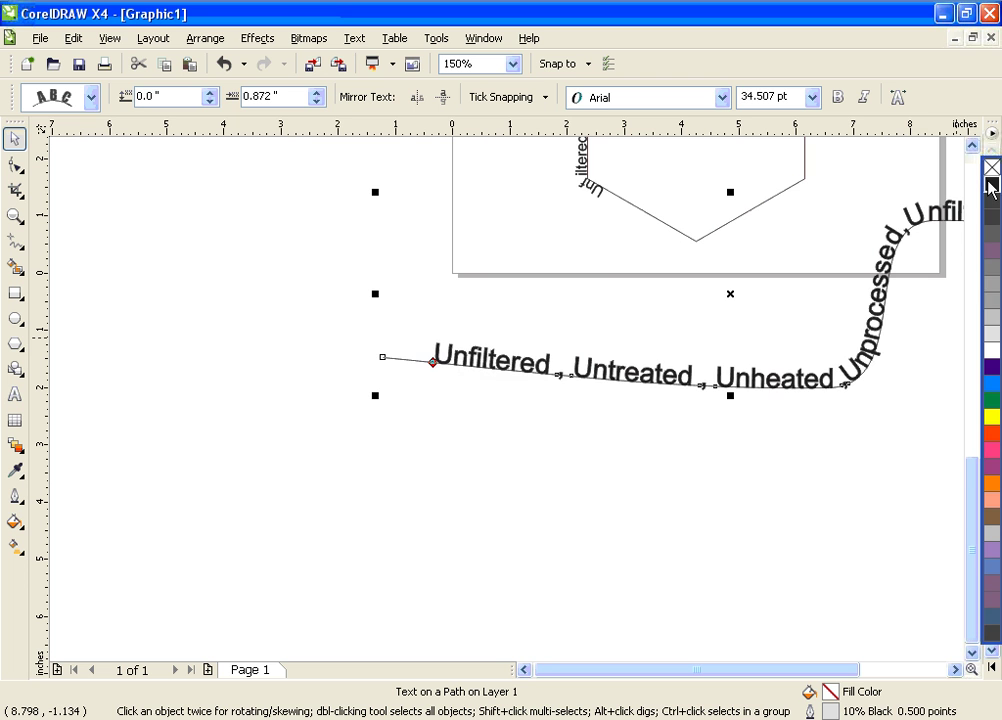
pyautogui.click(954, 670)
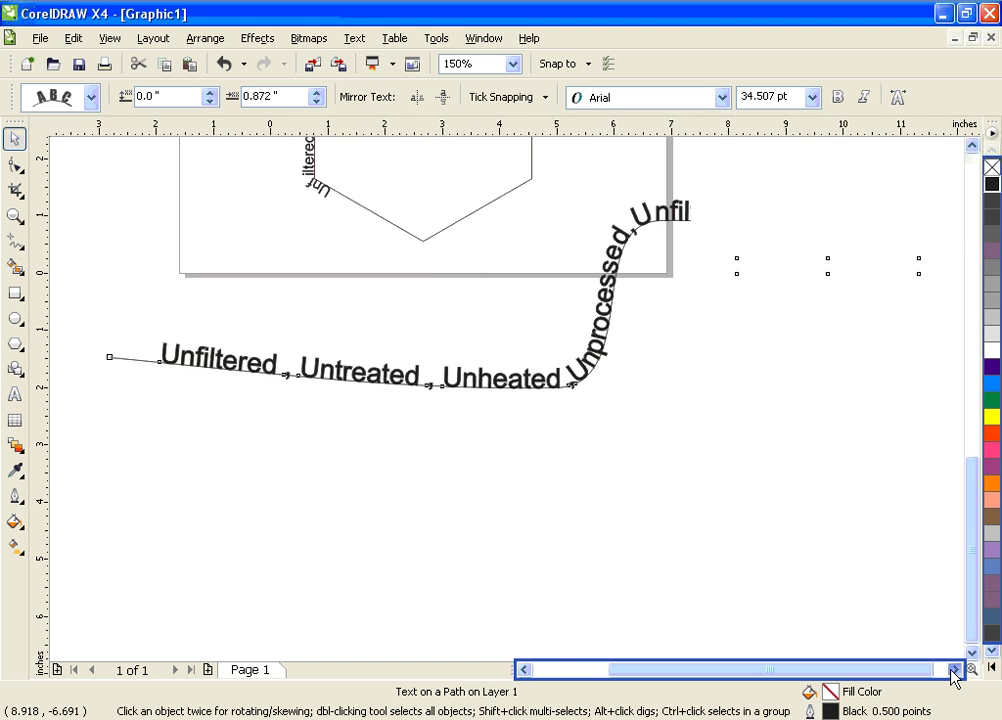